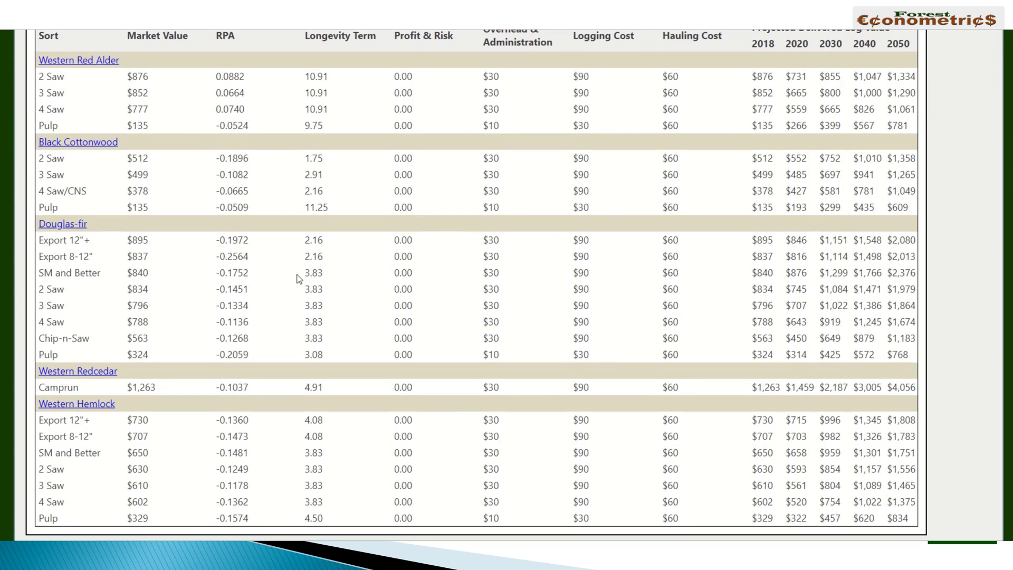
Step: Export the 3x1 market model report to PDF as MarketModelPortfolio_3x1_PSRPA20180116 and open the saved file
scroll(552, 269, up, 5)
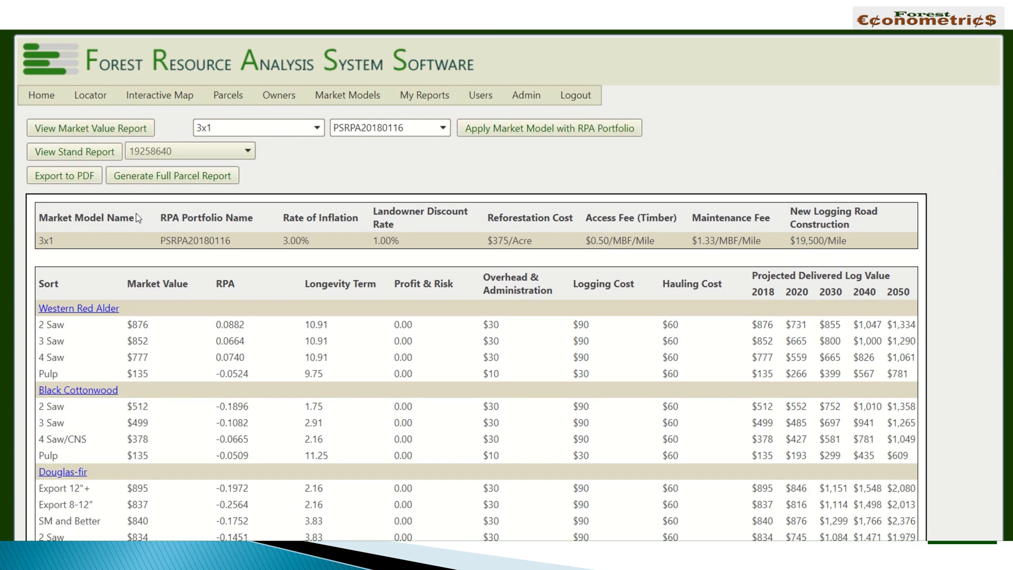
click(71, 130)
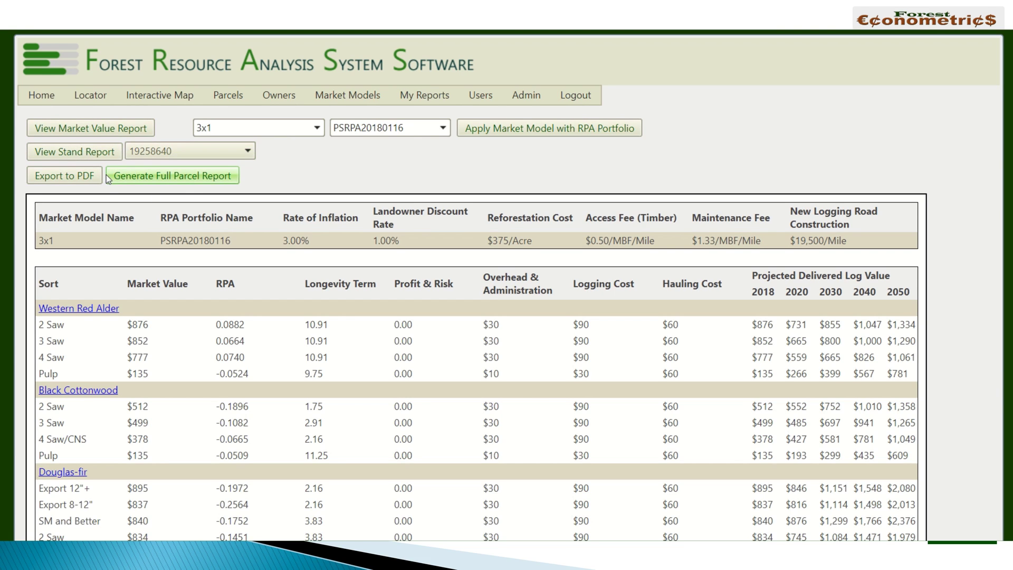
click(68, 180)
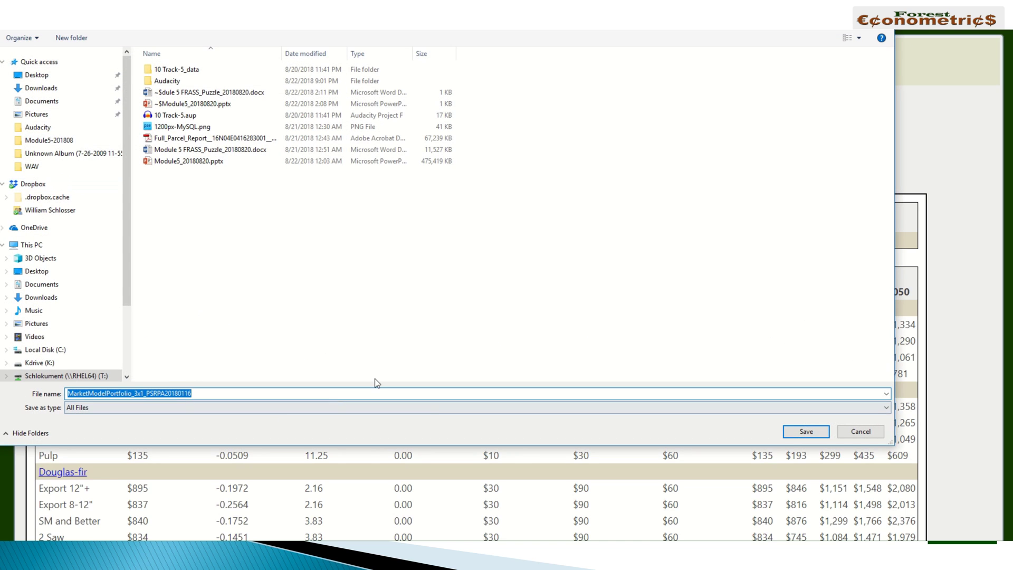
click(816, 436)
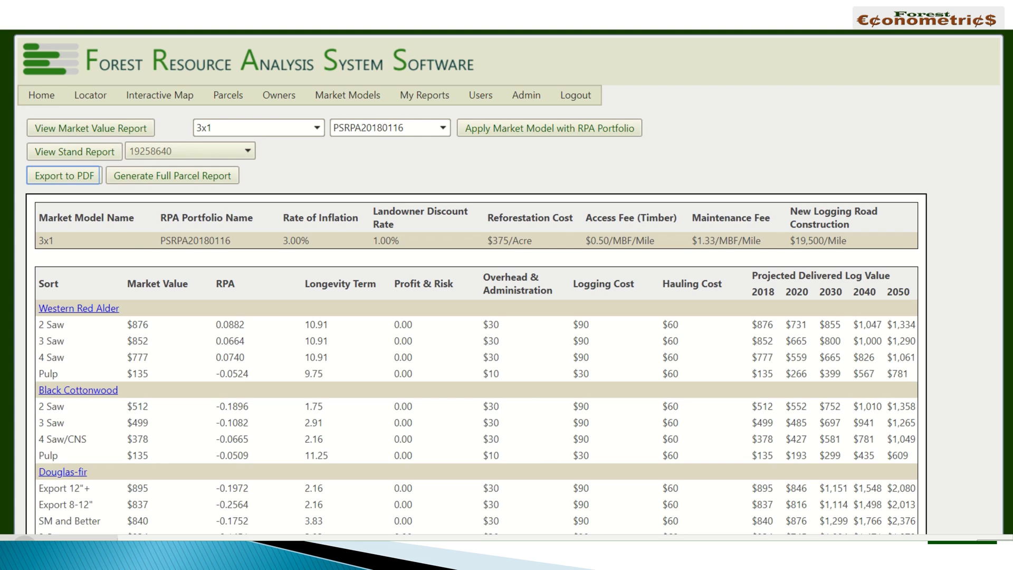
click(58, 537)
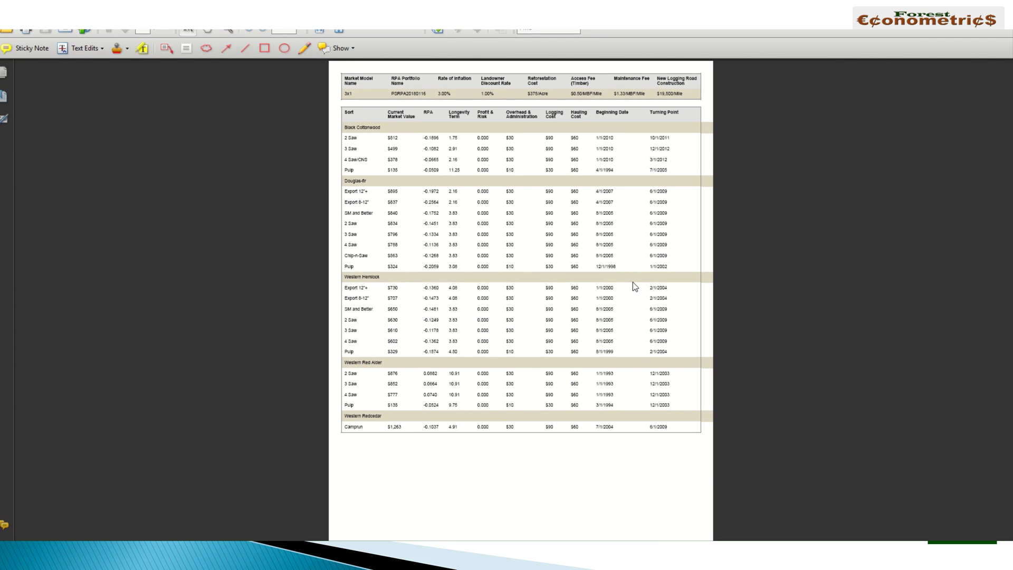
ctrl+scroll(515, 266, up, 3)
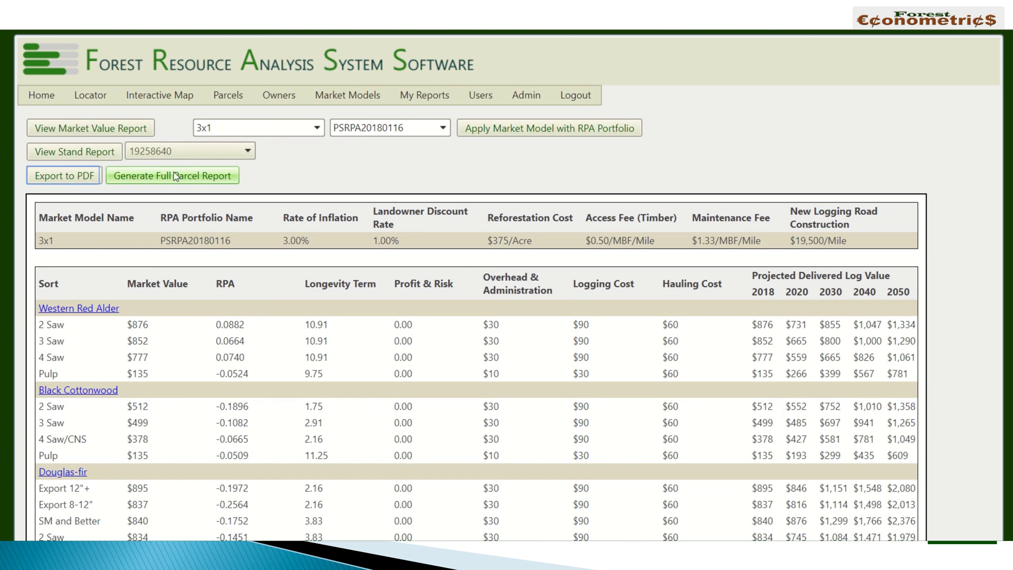
Step: Generate full parcel reports for market models 3x1 and 3x2, applying 3x2 with the PSRPA20180116 portfolio for the second
click(170, 177)
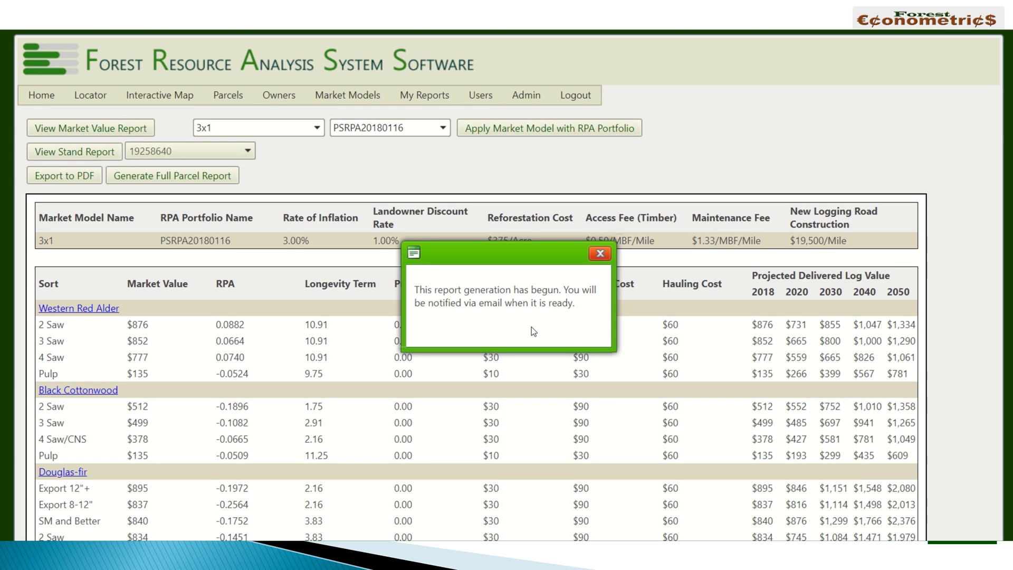
click(600, 255)
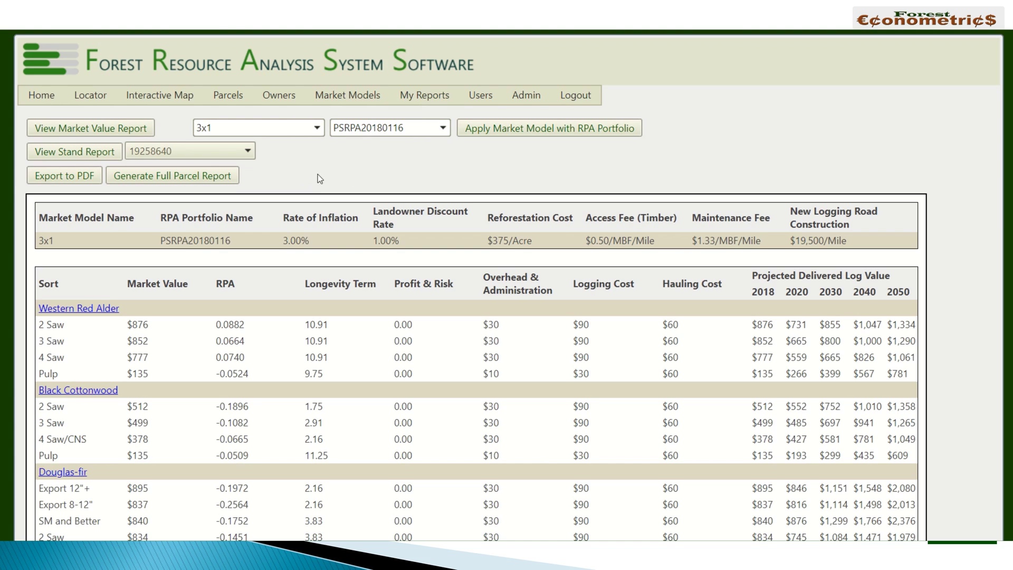
click(252, 136)
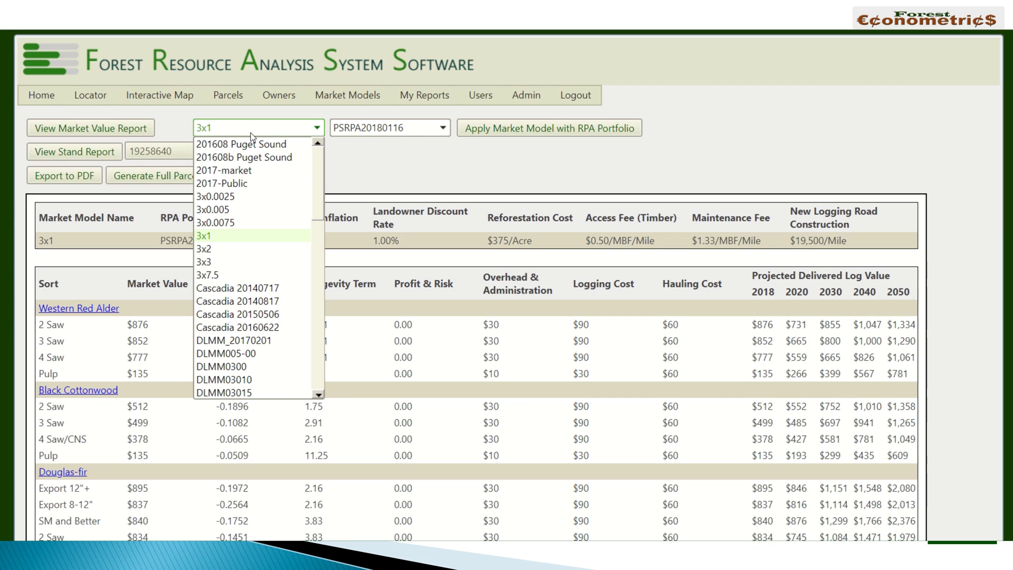
click(216, 249)
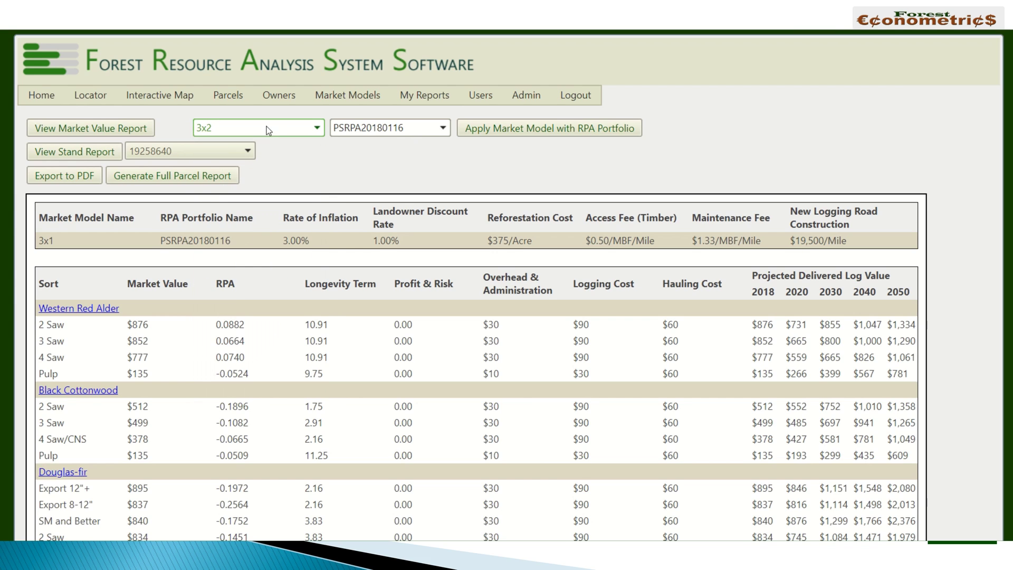
click(483, 131)
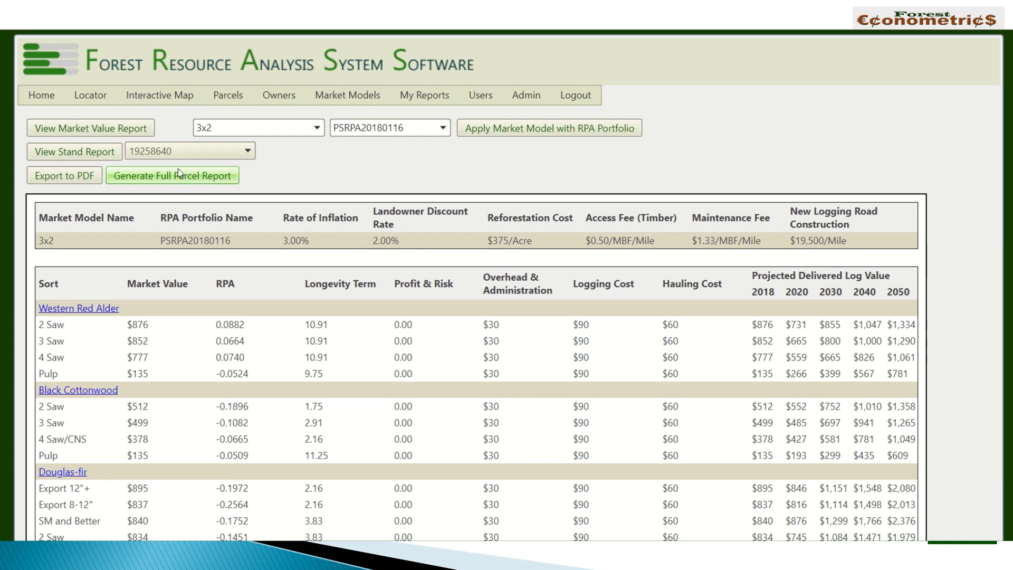
click(156, 177)
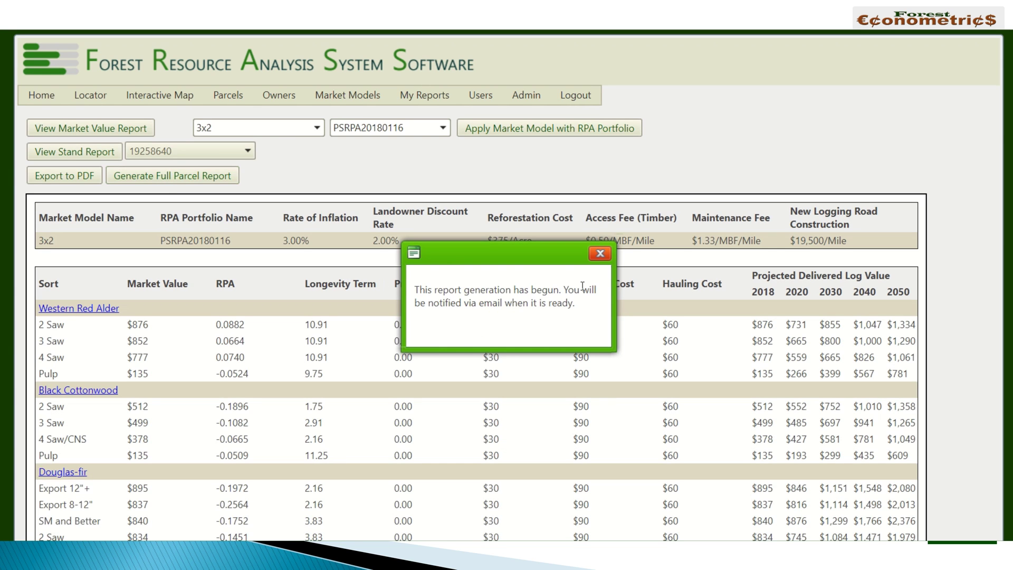
click(601, 255)
Step: Apply market model 3x3 with the PSRPA20180116 portfolio and generate its full parcel report
click(301, 125)
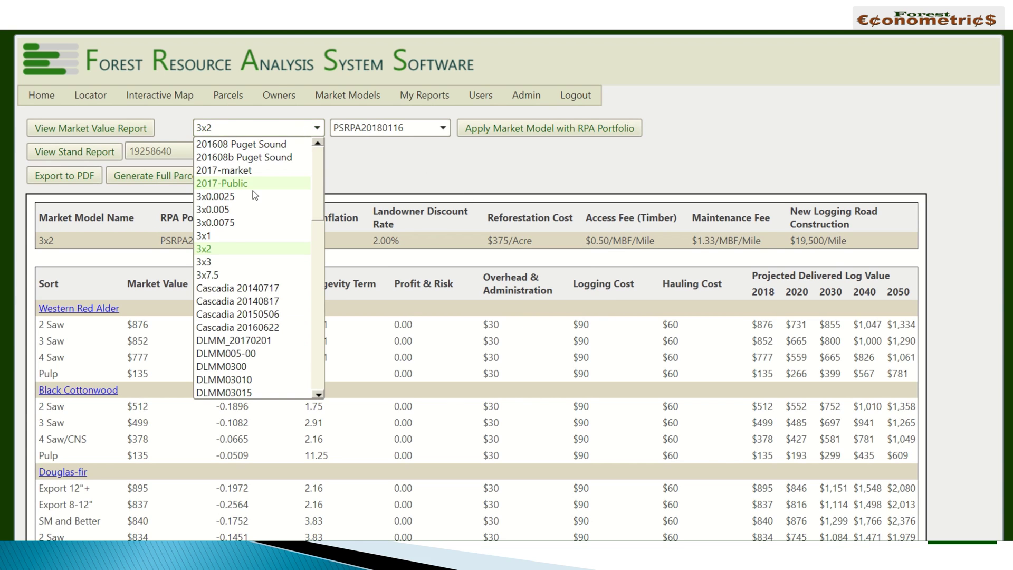
click(211, 262)
click(517, 128)
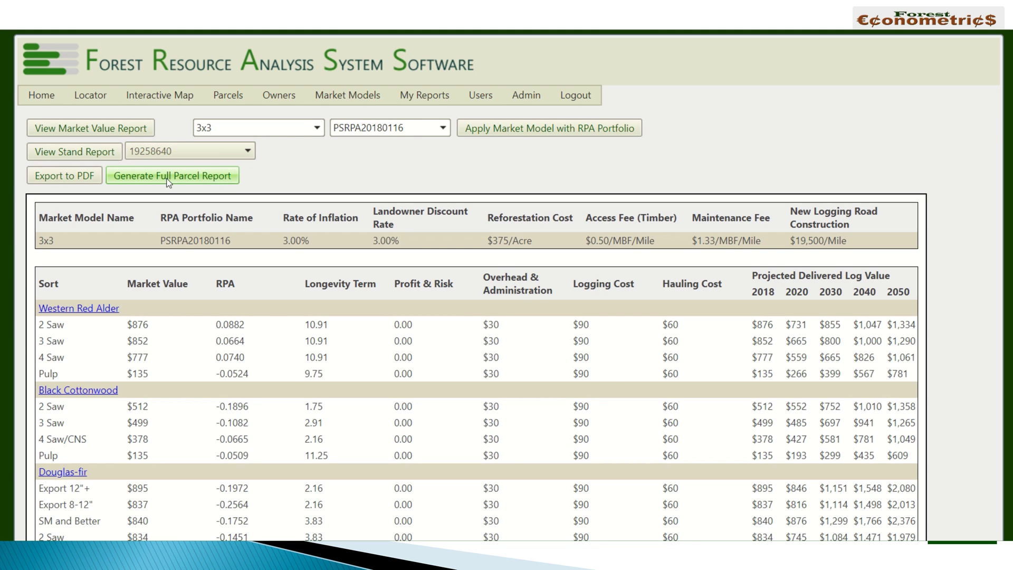
click(169, 178)
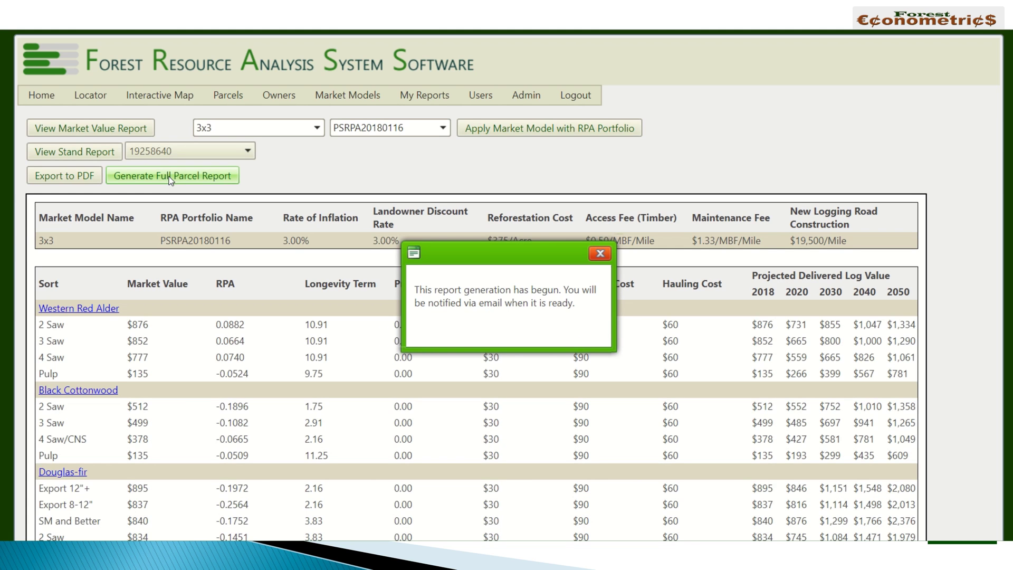
click(600, 255)
Step: Reapply market model 3x1 with the PSRPA20180116 portfolio and open the parcel's market value report
click(317, 128)
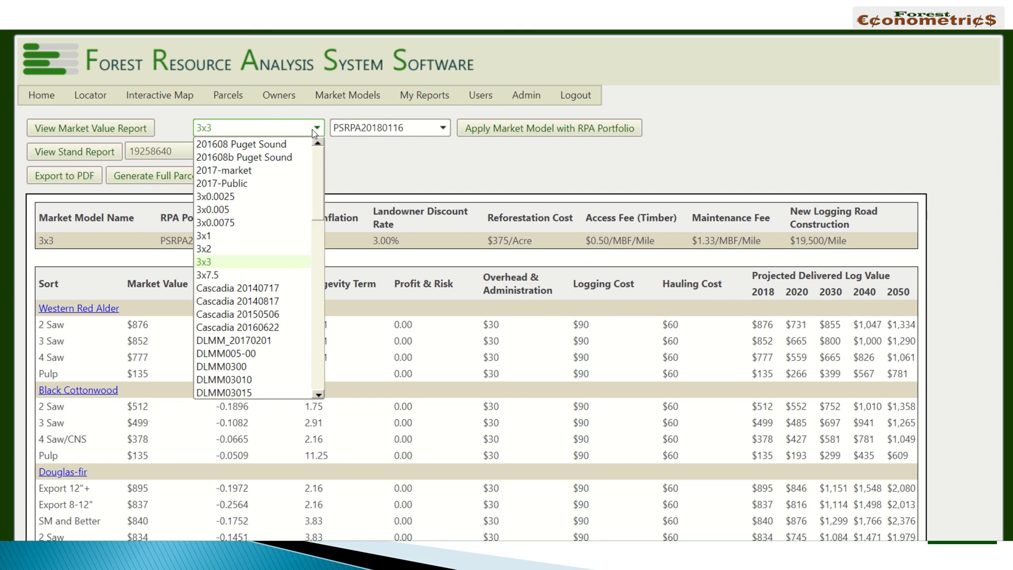
click(216, 238)
click(515, 128)
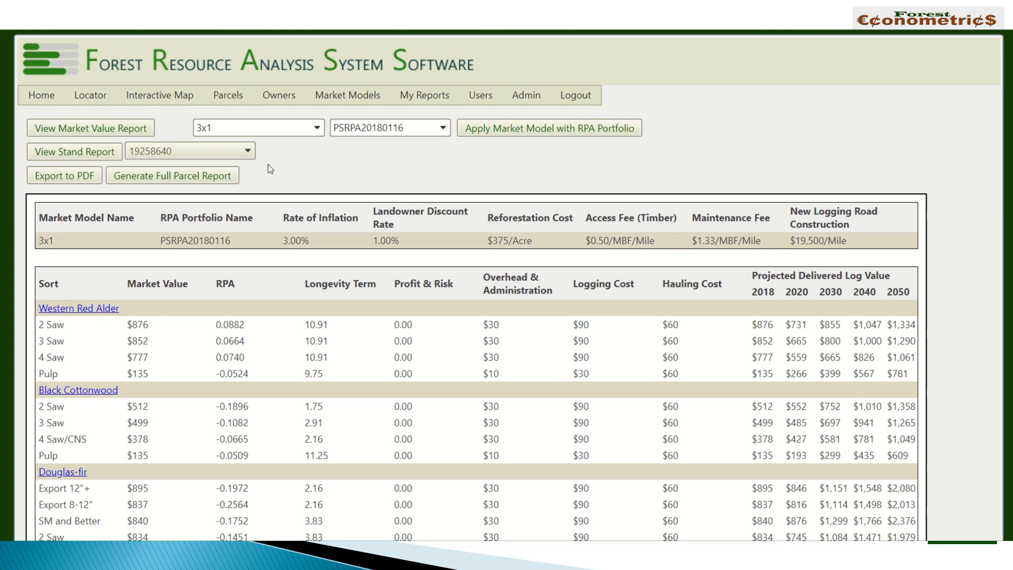
click(91, 130)
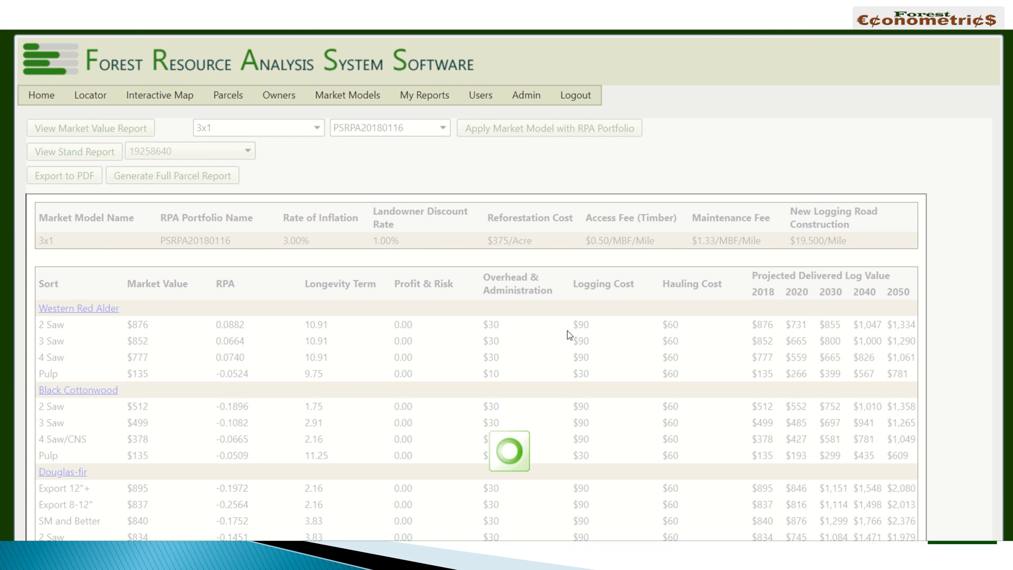
scroll(521, 299, down, 1)
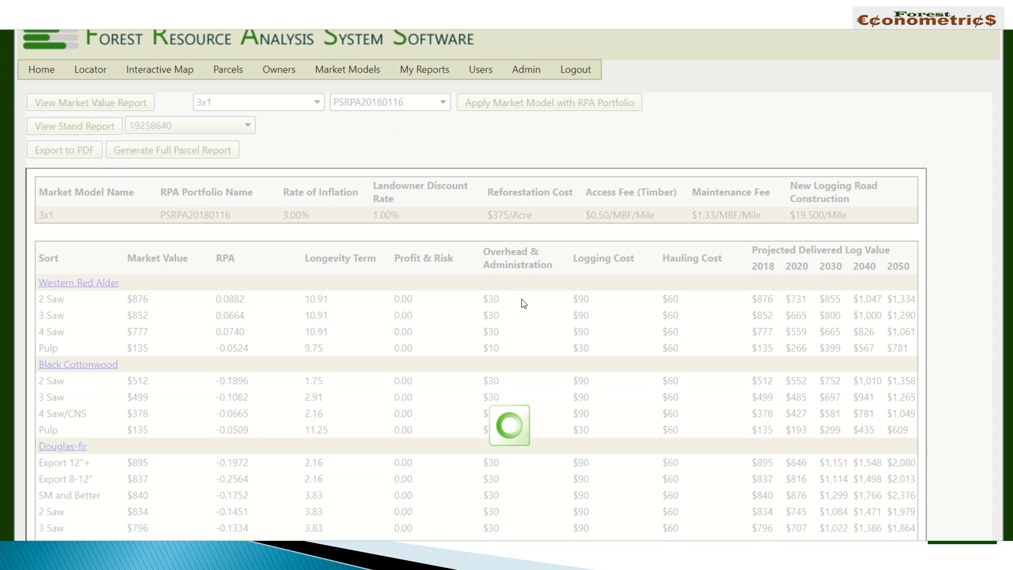
scroll(522, 299, down, 5)
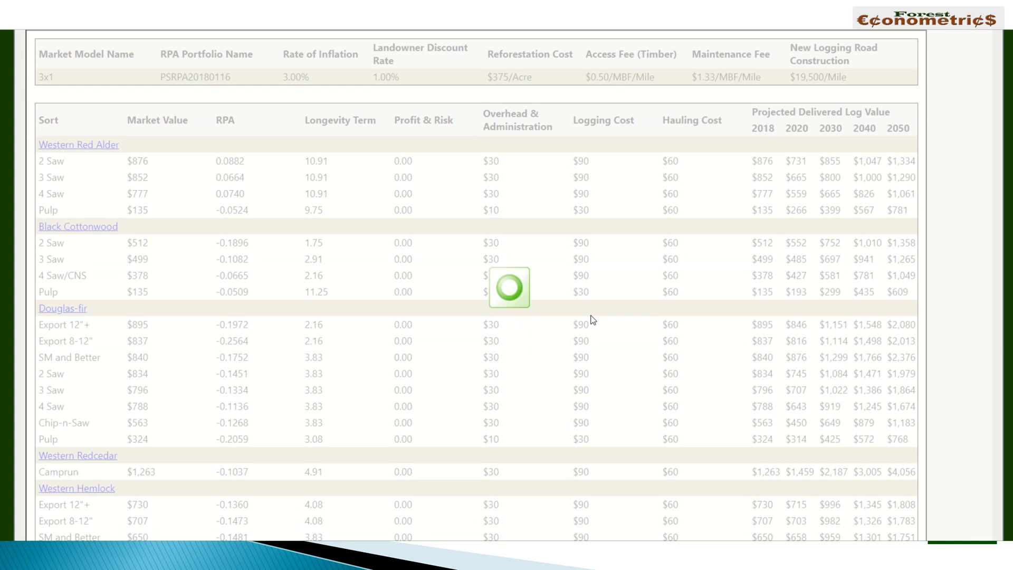
scroll(593, 319, down, 3)
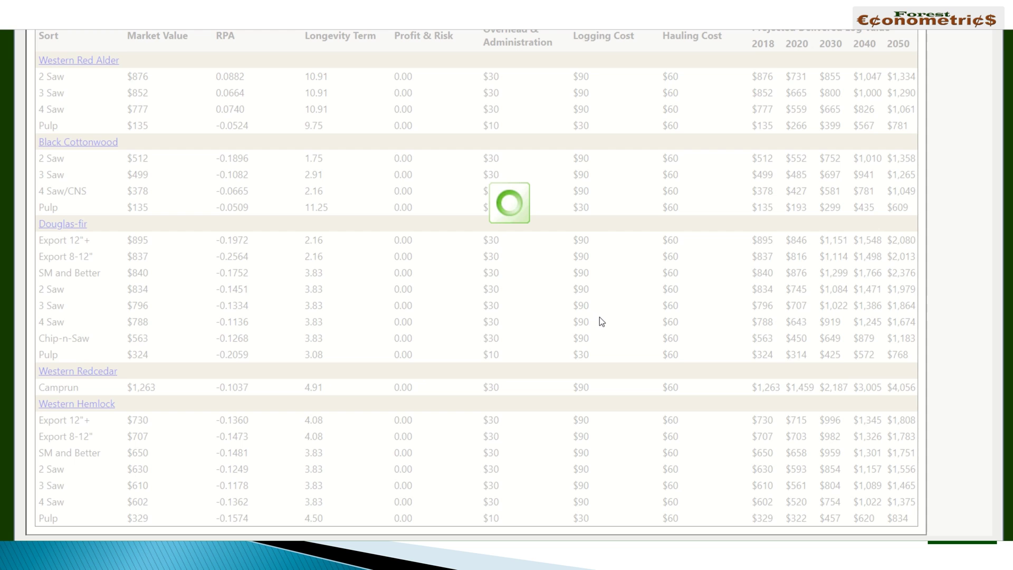
scroll(600, 321, up, 8)
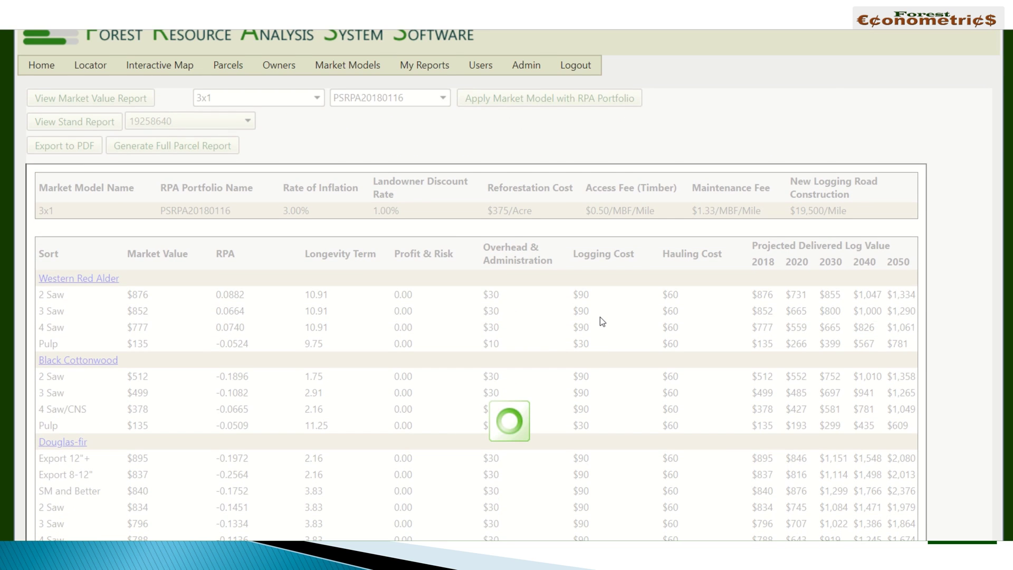
scroll(600, 317, up, 1)
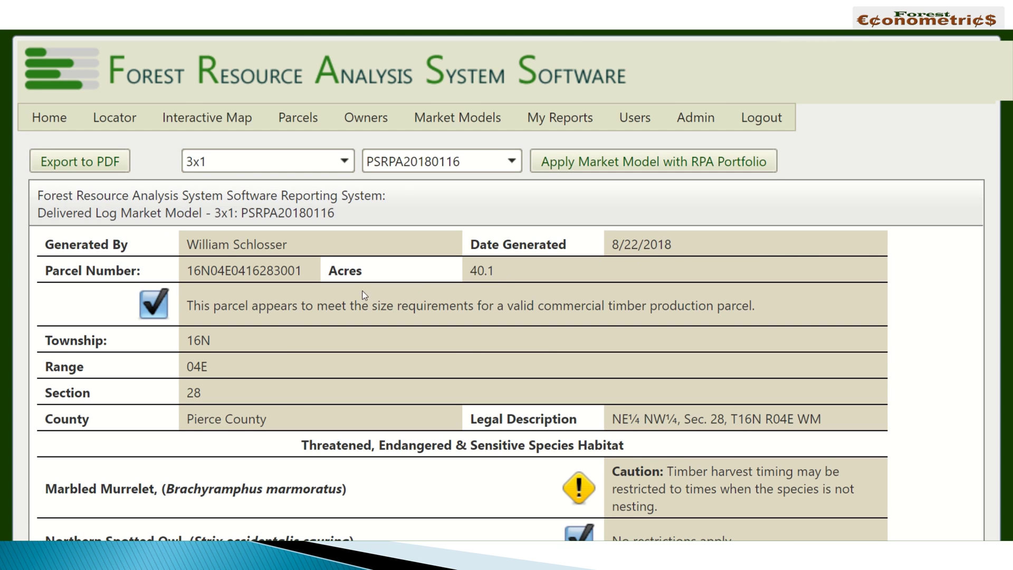
Step: Examine the report's parcel details, sensitive species habitat restrictions, existing roads and travel distances to the paved haul road
scroll(493, 296, down, 1)
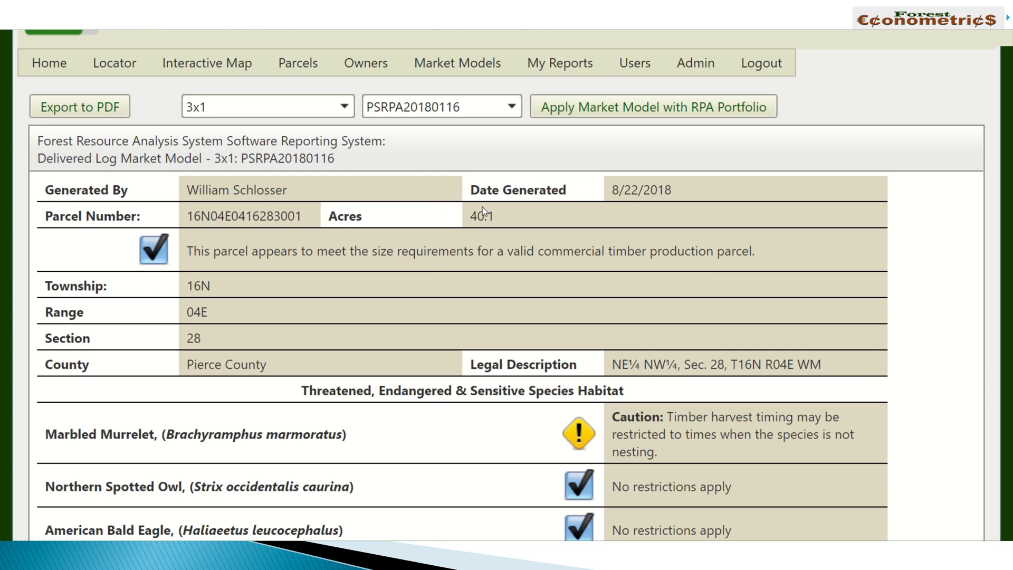
scroll(486, 218, down, 4)
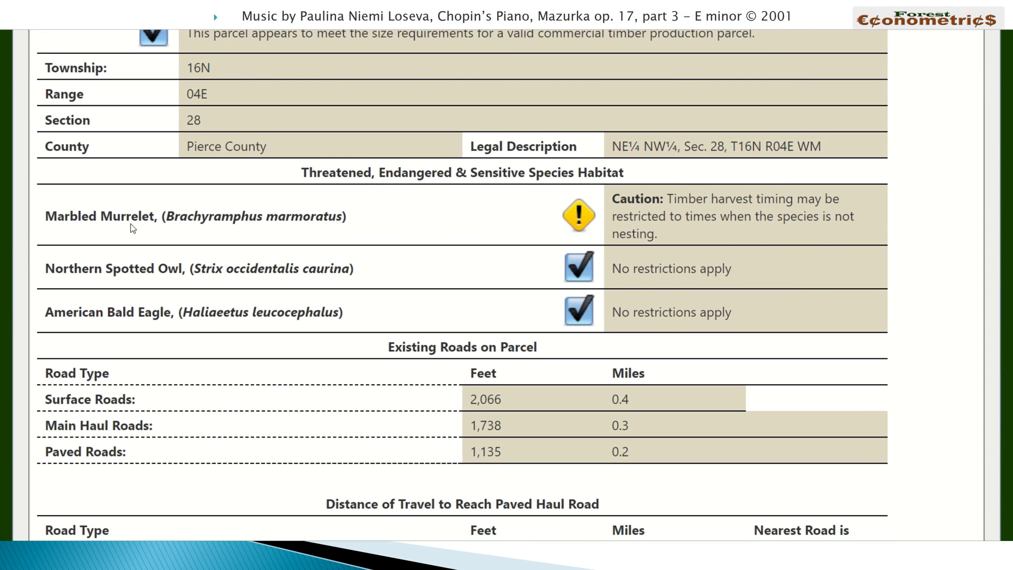
triple_click(324, 217)
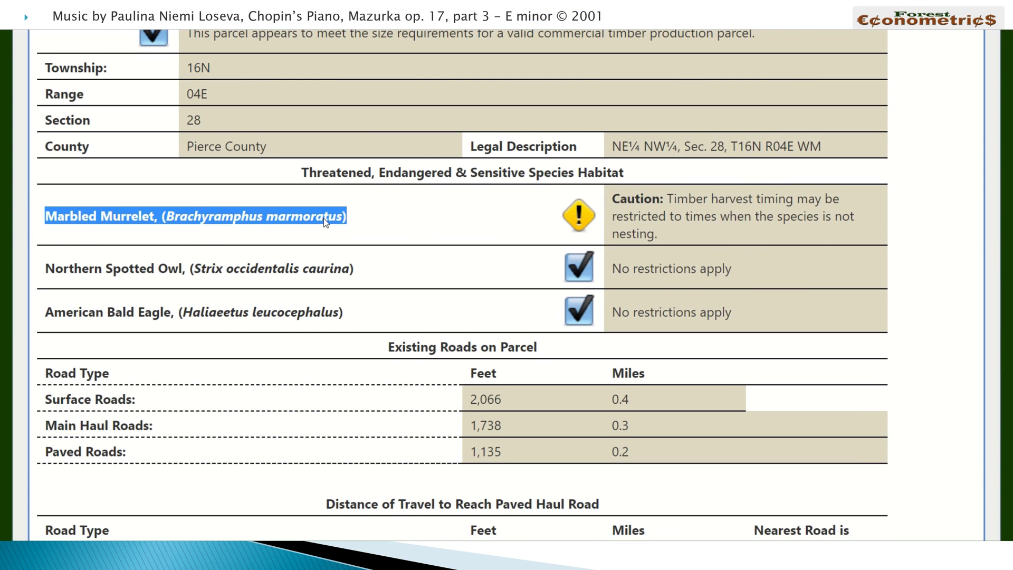
click(381, 224)
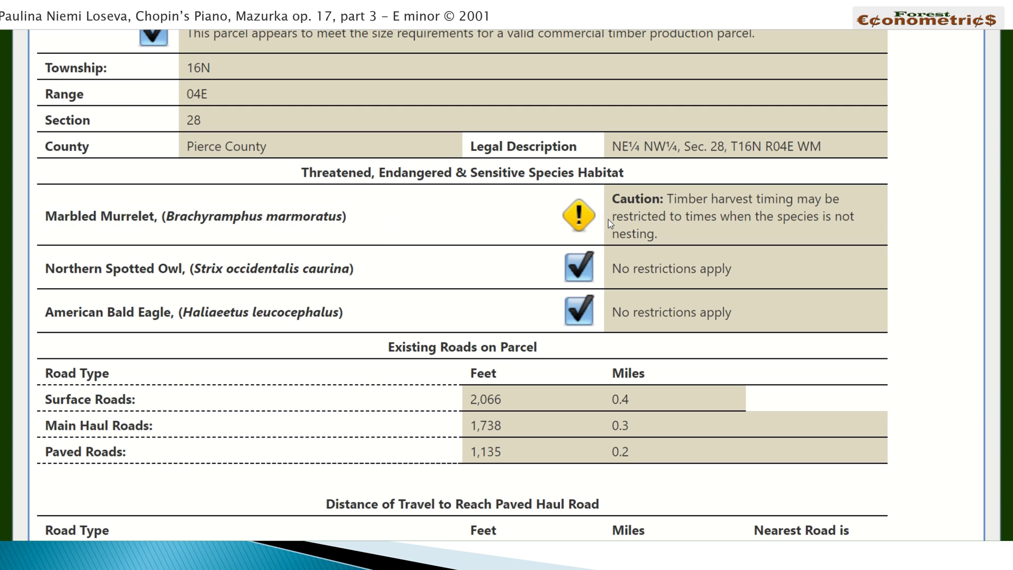
triple_click(693, 226)
click(708, 233)
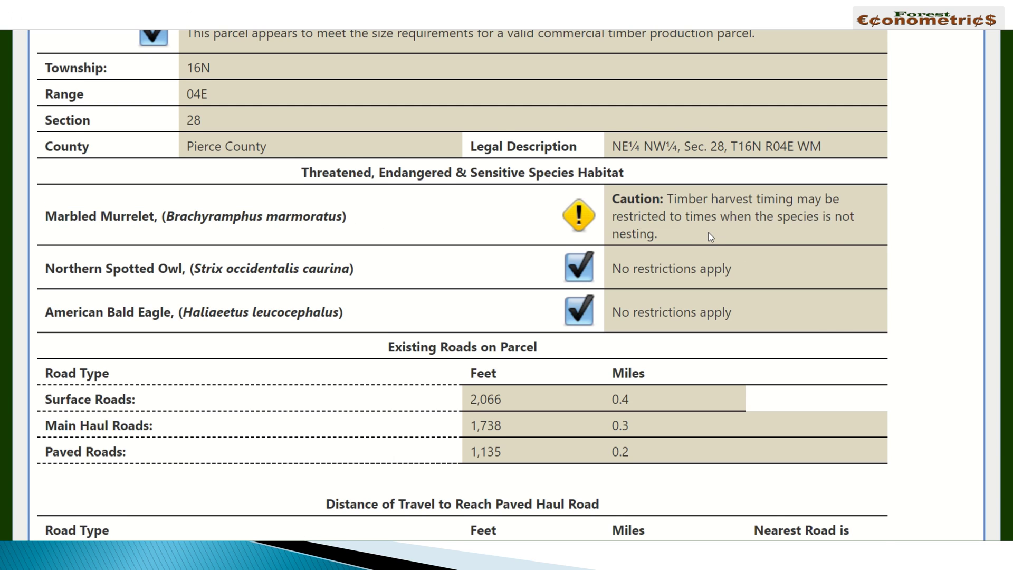
scroll(708, 233, down, 1)
scroll(710, 238, down, 1)
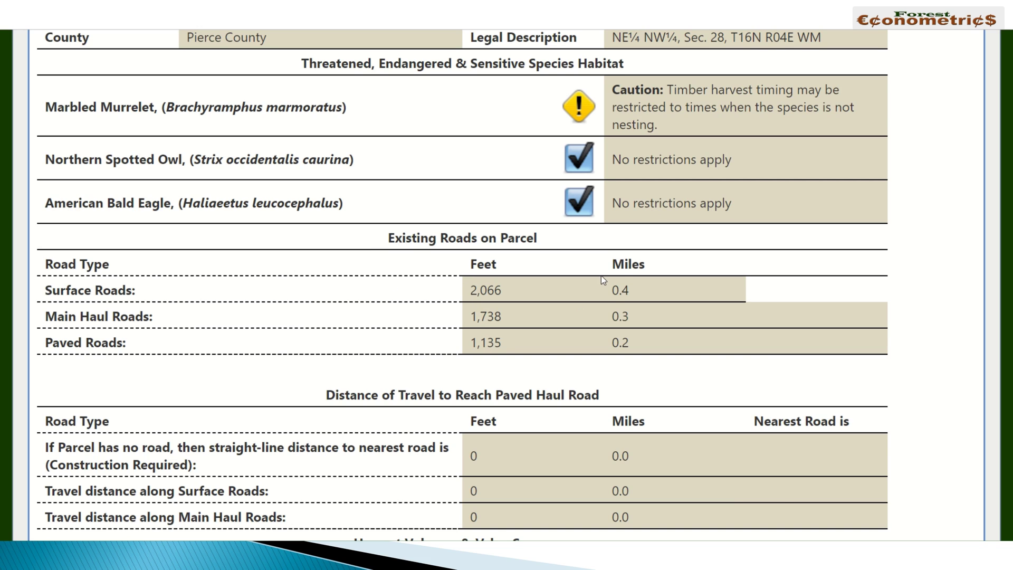
scroll(634, 338, down, 4)
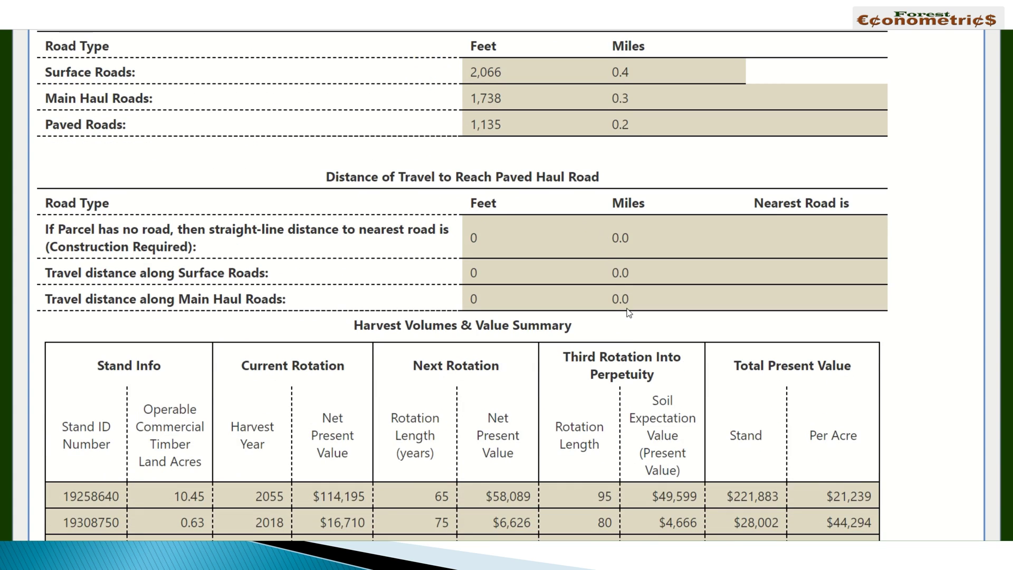
Step: Examine the Harvest Volumes & Value Summary for each stand's harvest year, rotation lengths, present values and parcel value totals
scroll(628, 312, down, 2)
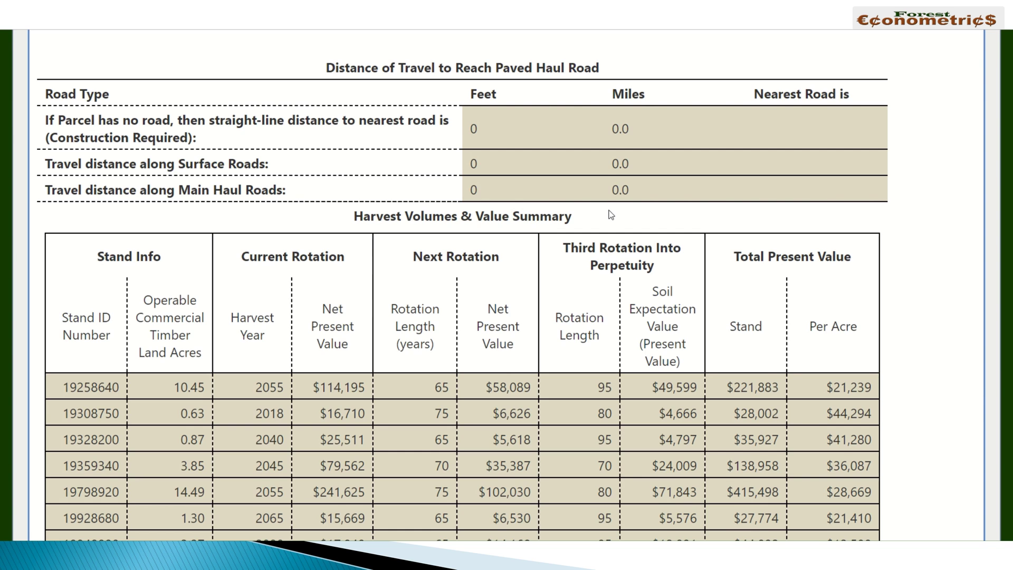
scroll(627, 168, down, 3)
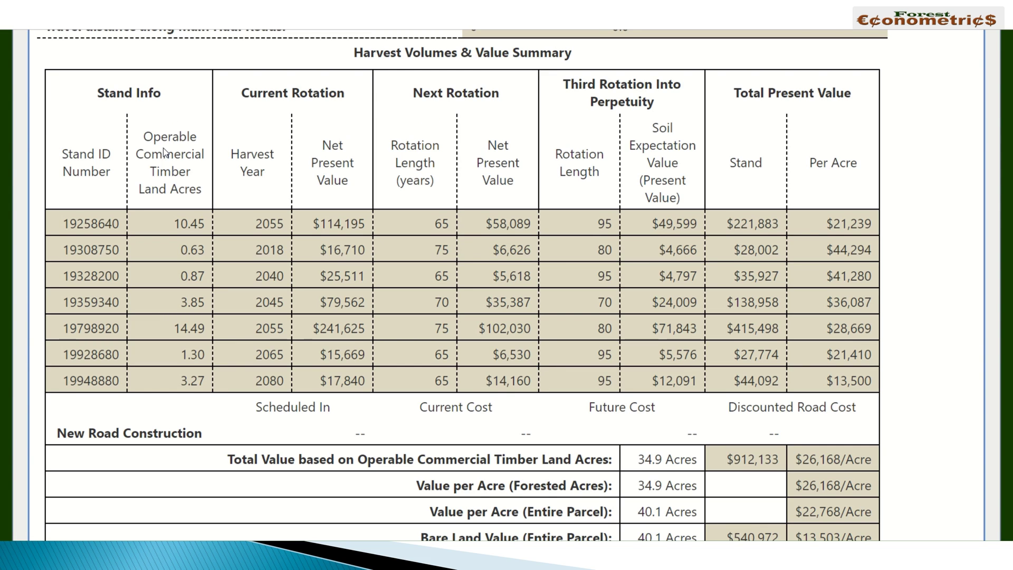
double_click(265, 224)
double_click(269, 250)
double_click(271, 274)
double_click(271, 224)
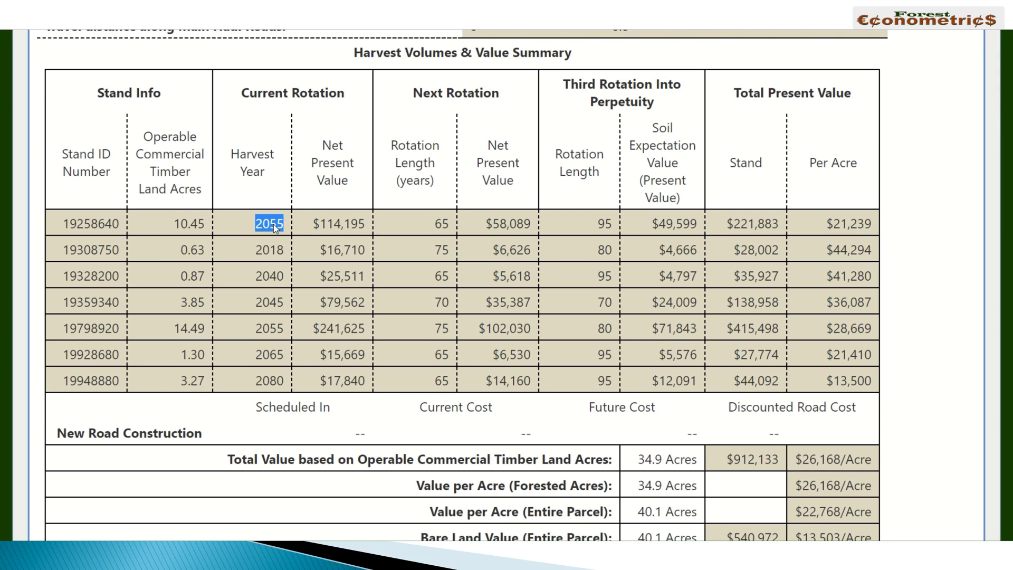
double_click(432, 223)
double_click(595, 223)
click(744, 193)
scroll(948, 344, down, 1)
scroll(948, 344, down, 1)
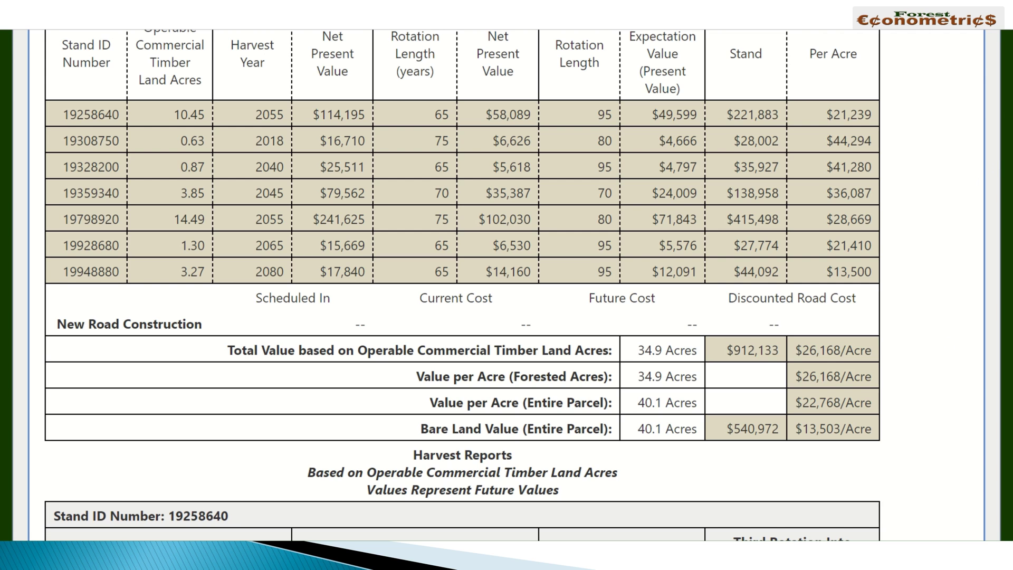
scroll(916, 99, up, 1)
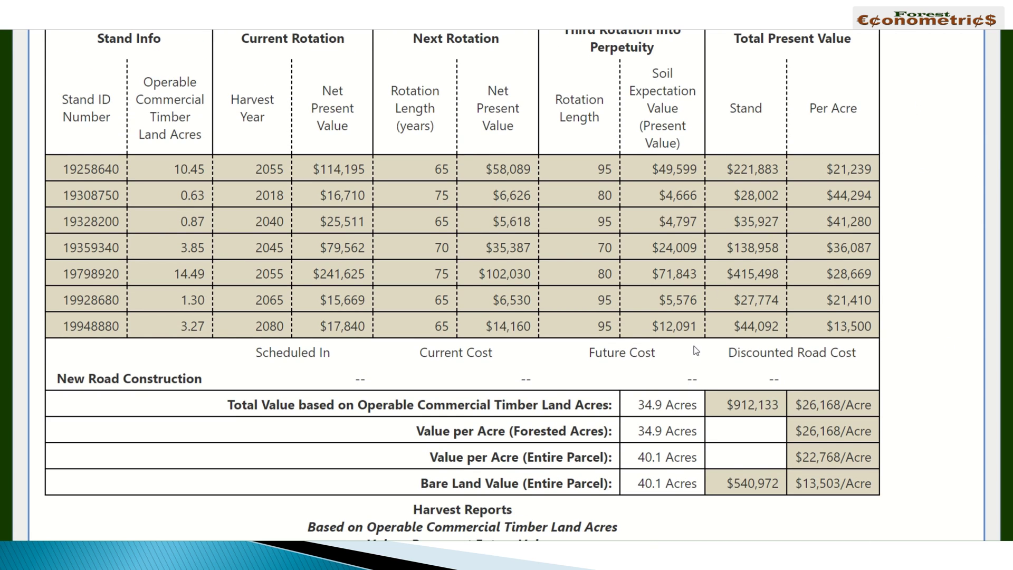
Step: Examine the parcel's total value on operable commercial timber land and its values per acre for forested acres and the entire parcel
scroll(526, 393, down, 4)
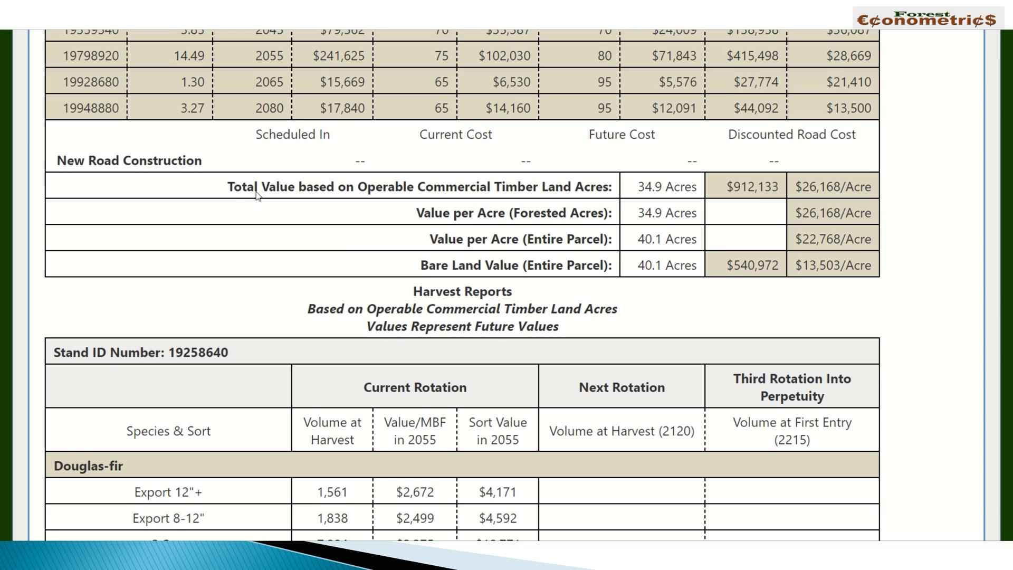
triple_click(265, 190)
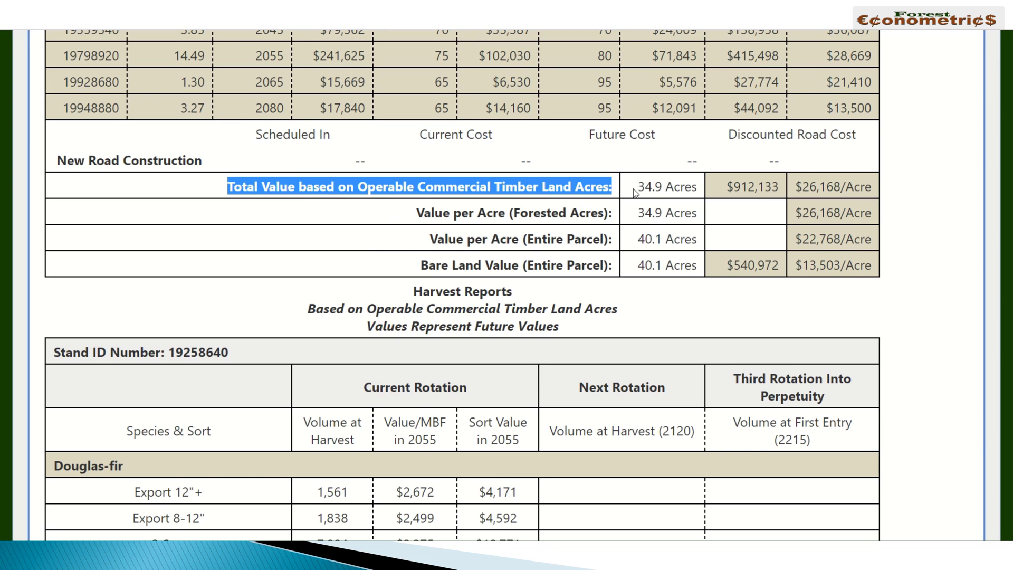
triple_click(751, 185)
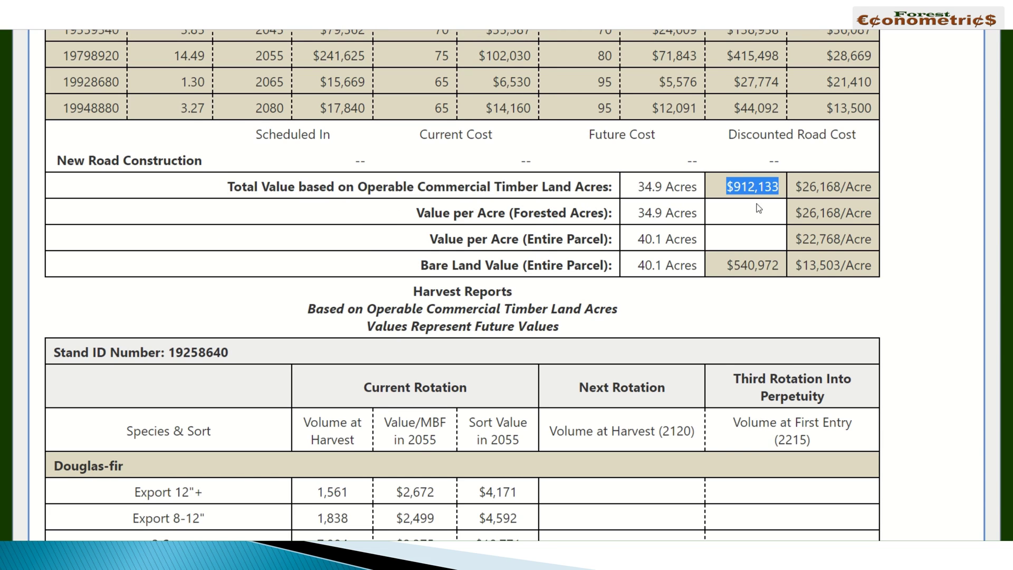
triple_click(499, 214)
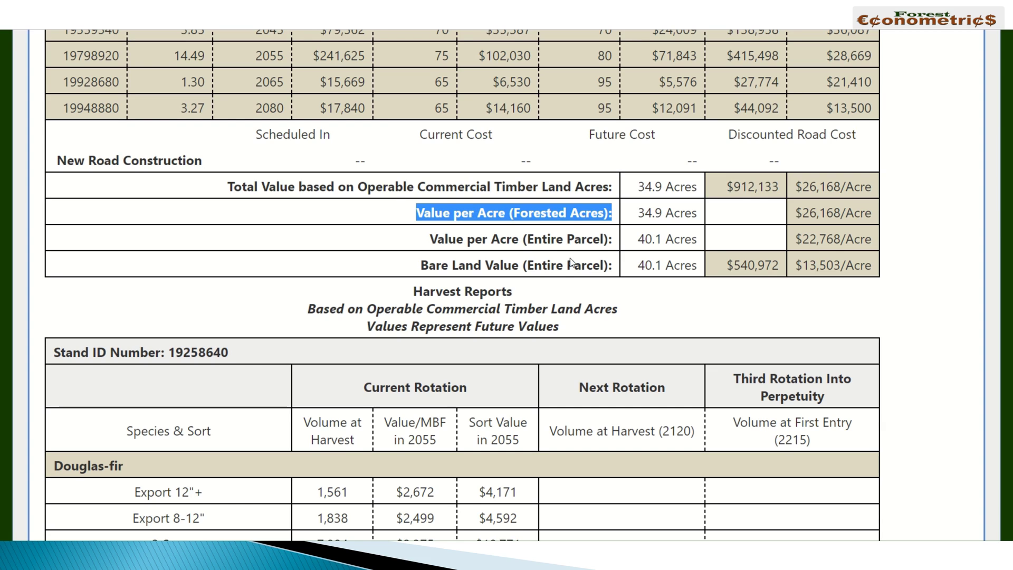
triple_click(538, 243)
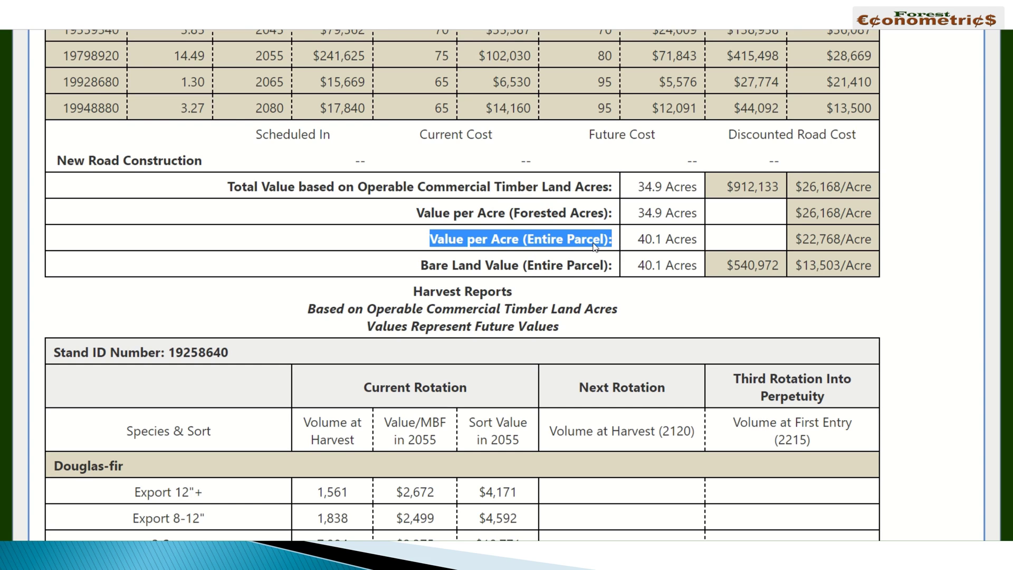
click(636, 248)
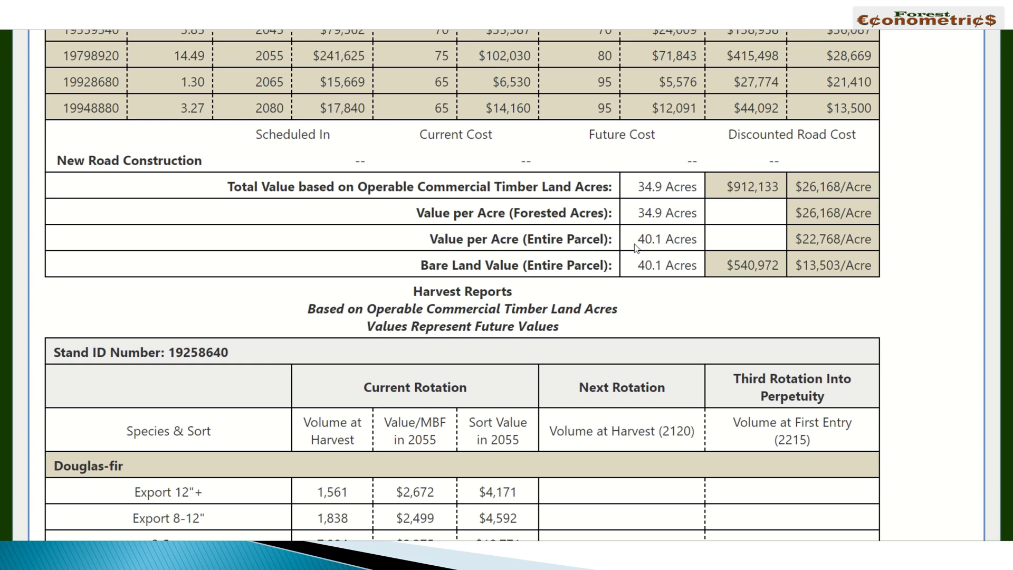
double_click(433, 235)
triple_click(446, 237)
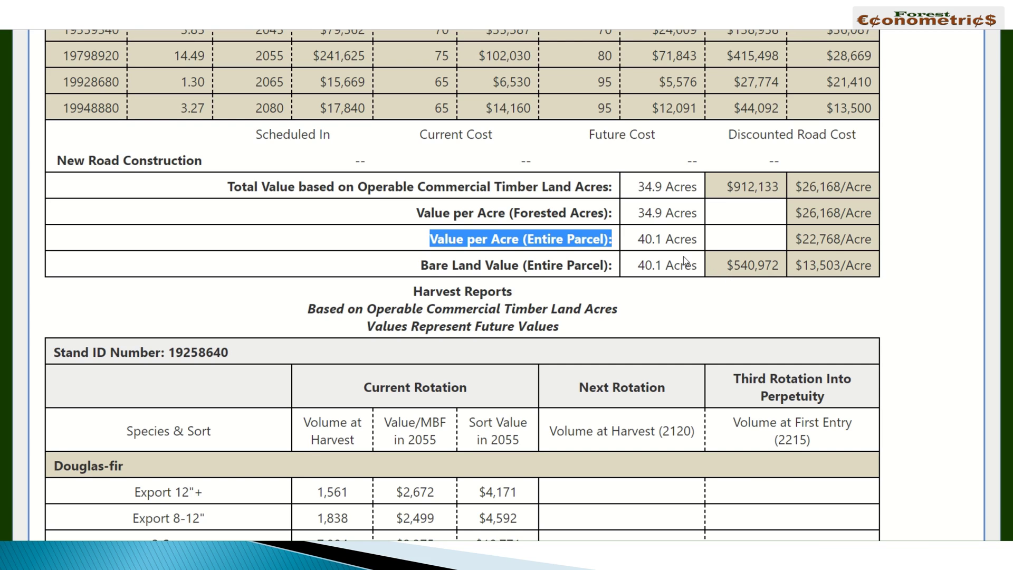
click(680, 244)
drag(873, 242, 771, 244)
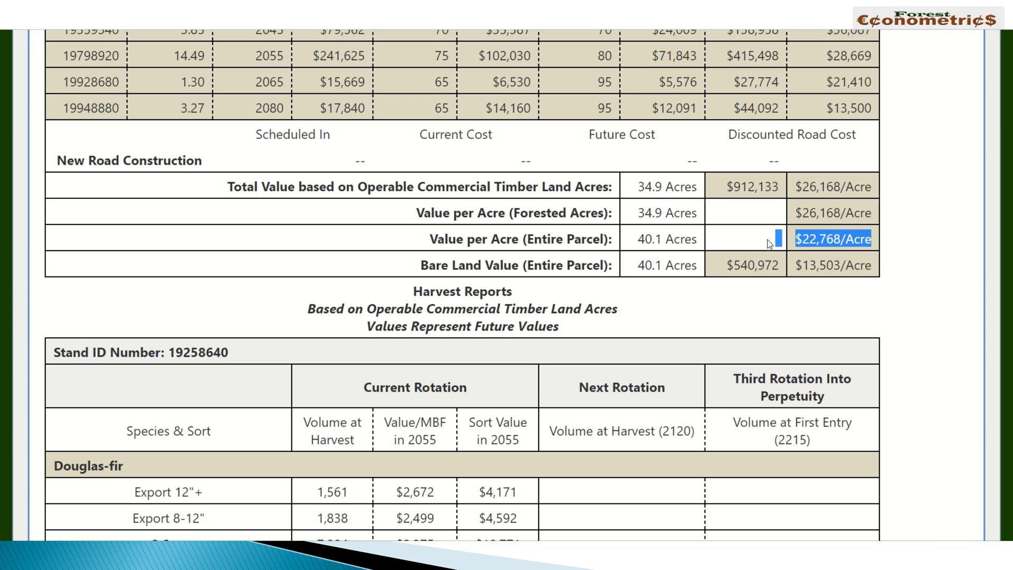
click(900, 245)
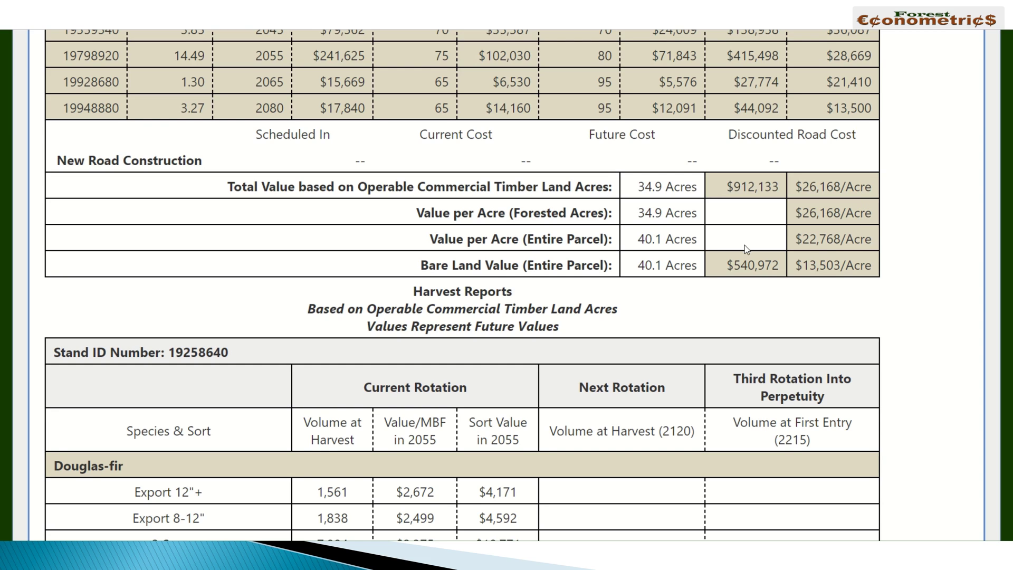
Step: Examine the Bare Land Value row for the entire parcel, including its acreage, total and per-acre value
triple_click(462, 268)
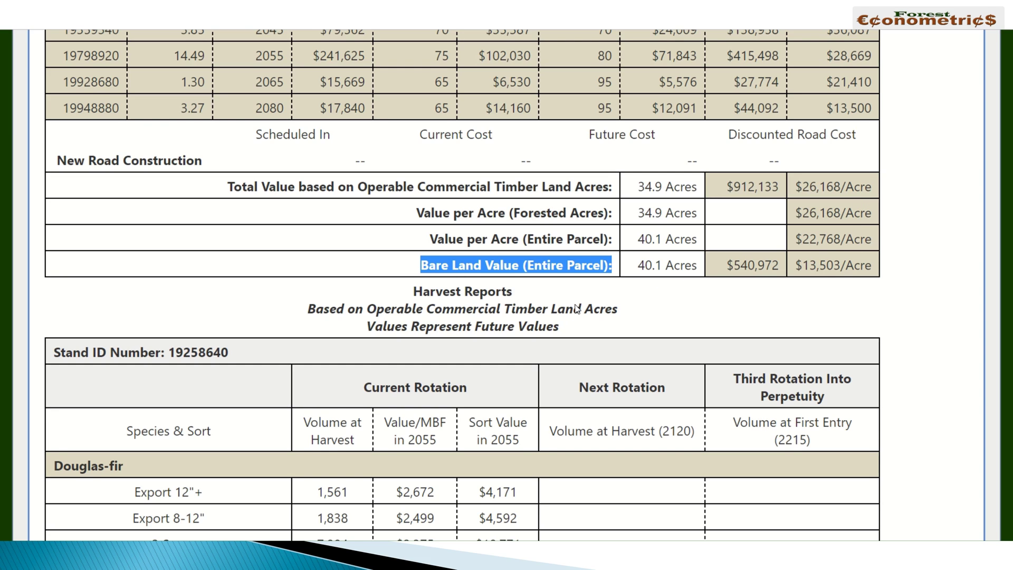
click(680, 286)
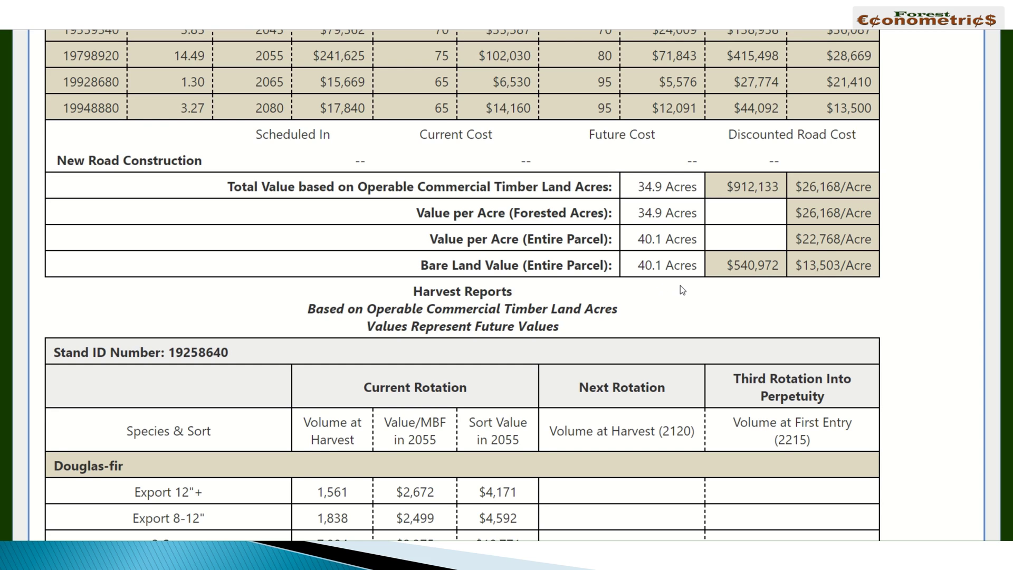
triple_click(749, 279)
click(762, 280)
scroll(896, 273, down, 1)
scroll(895, 273, down, 1)
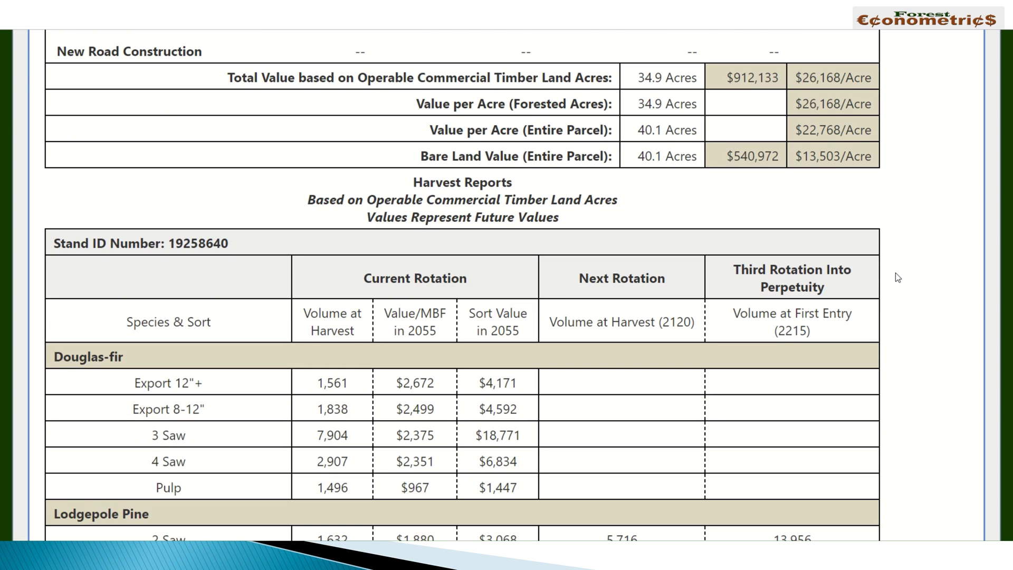
scroll(896, 273, up, 3)
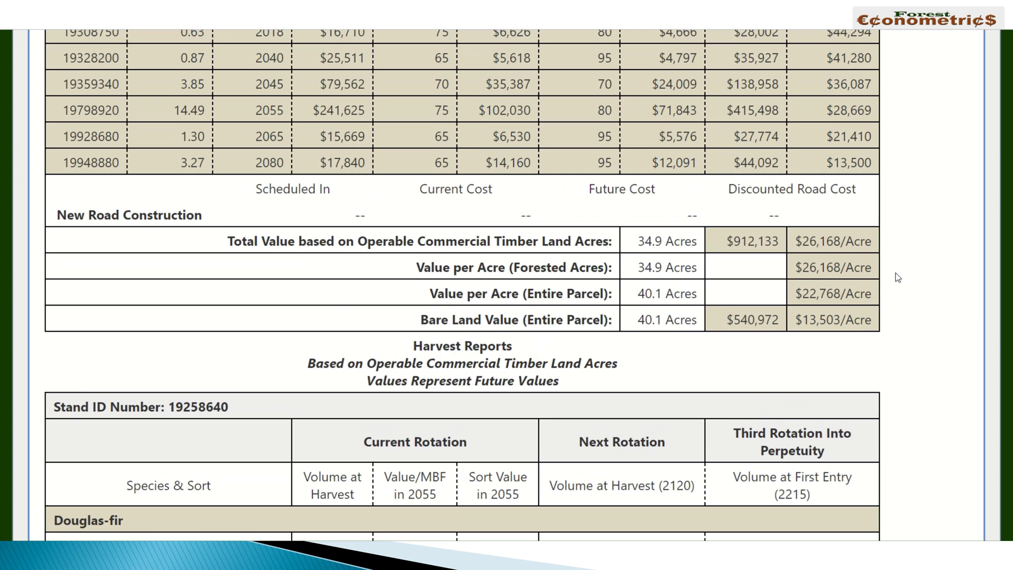
Step: Examine the Harvest Reports for each stand, comparing species and sort volumes, values per MBF and sort values across the rotations
scroll(895, 273, down, 5)
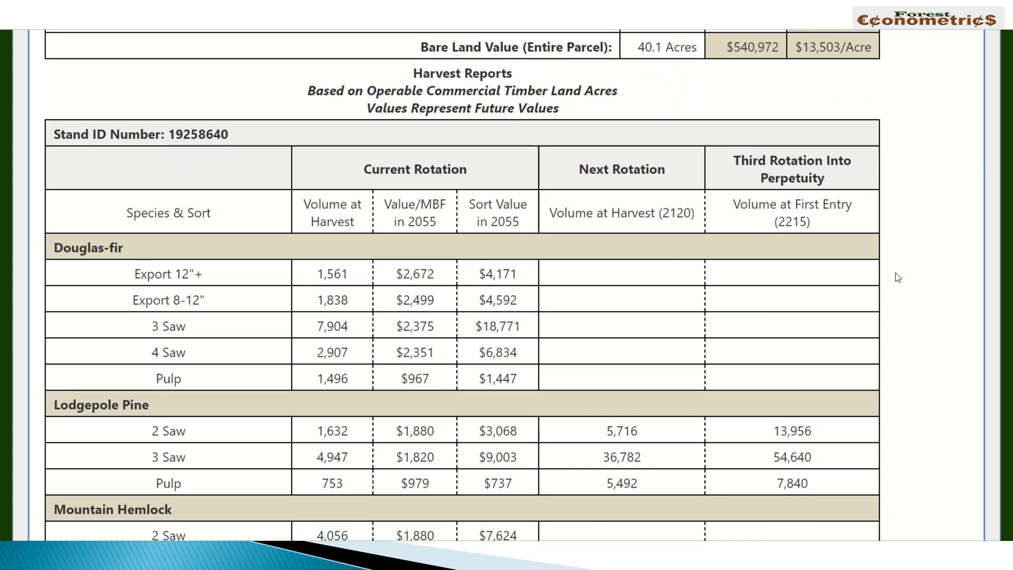
triple_click(479, 79)
click(348, 219)
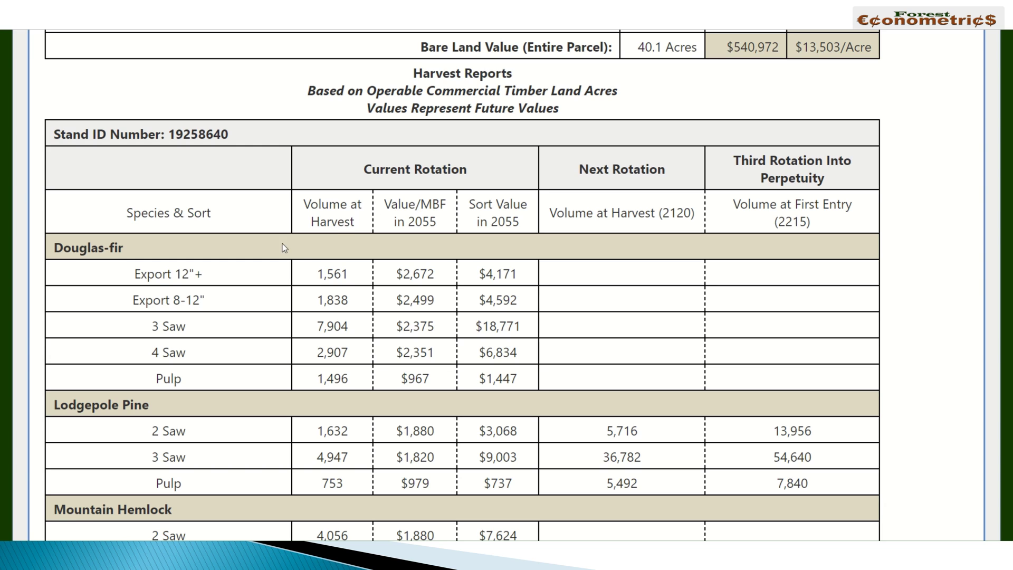
scroll(349, 273, down, 1)
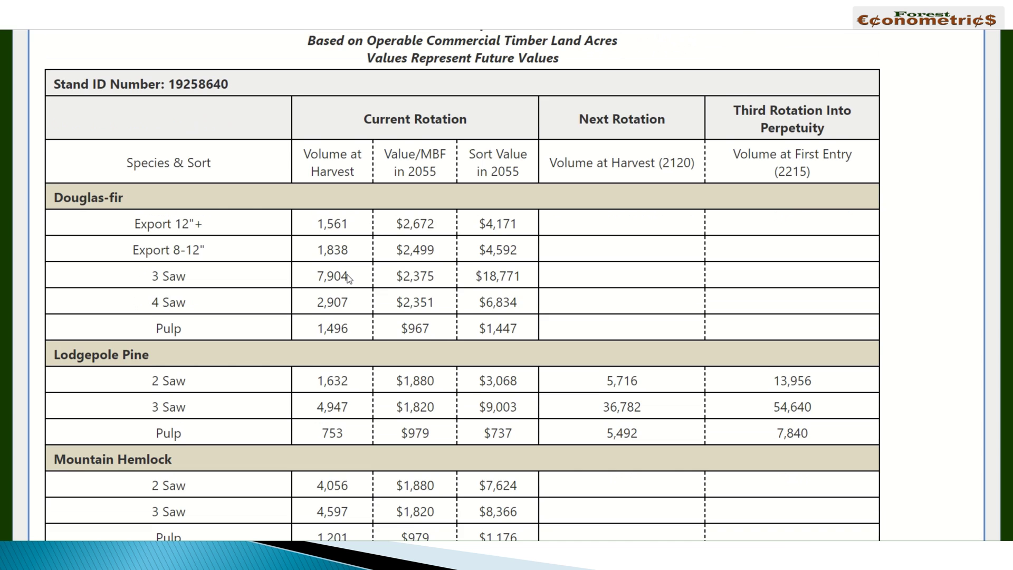
scroll(349, 278, down, 2)
scroll(443, 134, up, 1)
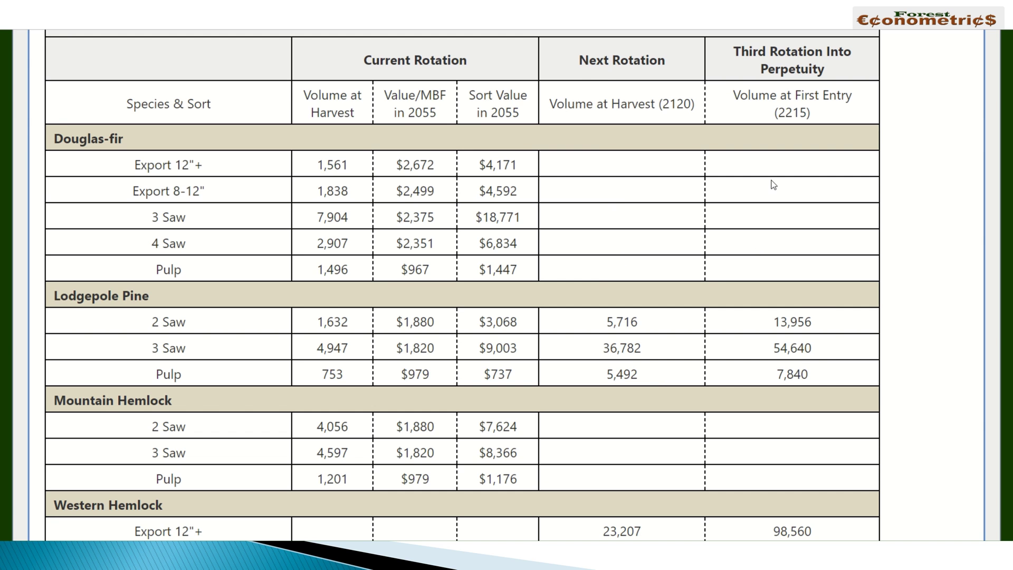
scroll(813, 379, down, 5)
scroll(788, 347, down, 9)
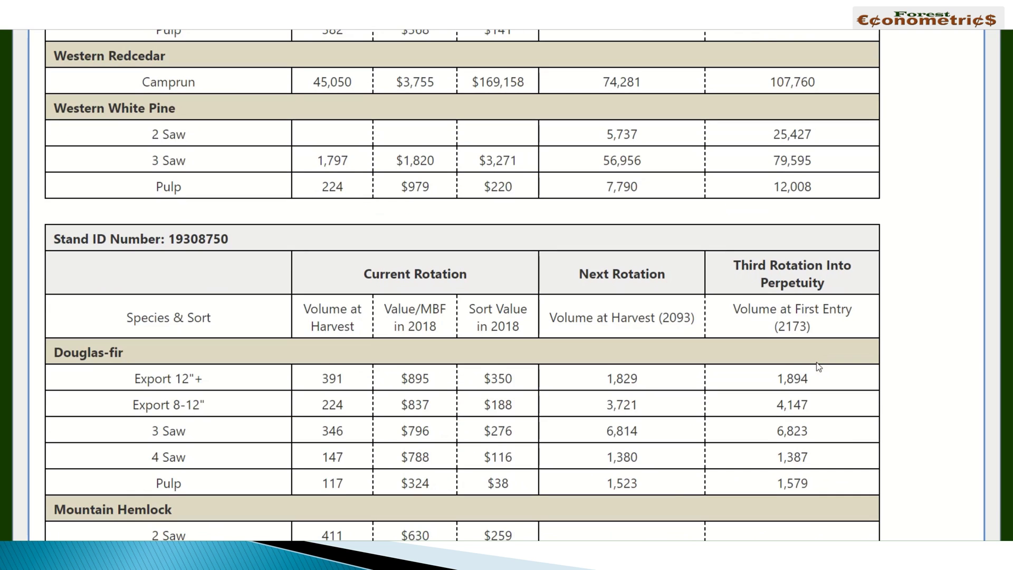
scroll(818, 367, down, 4)
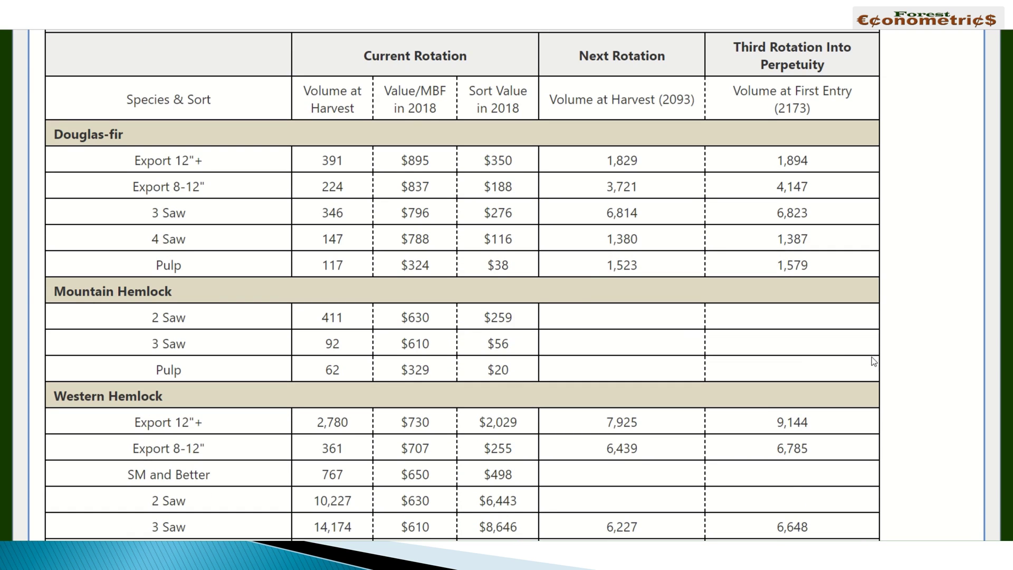
scroll(874, 362, down, 7)
scroll(870, 365, down, 10)
Step: Export the 3x1 market value report to PDF, open the downloaded file and review its value summary and stand harvest pages
key(Home)
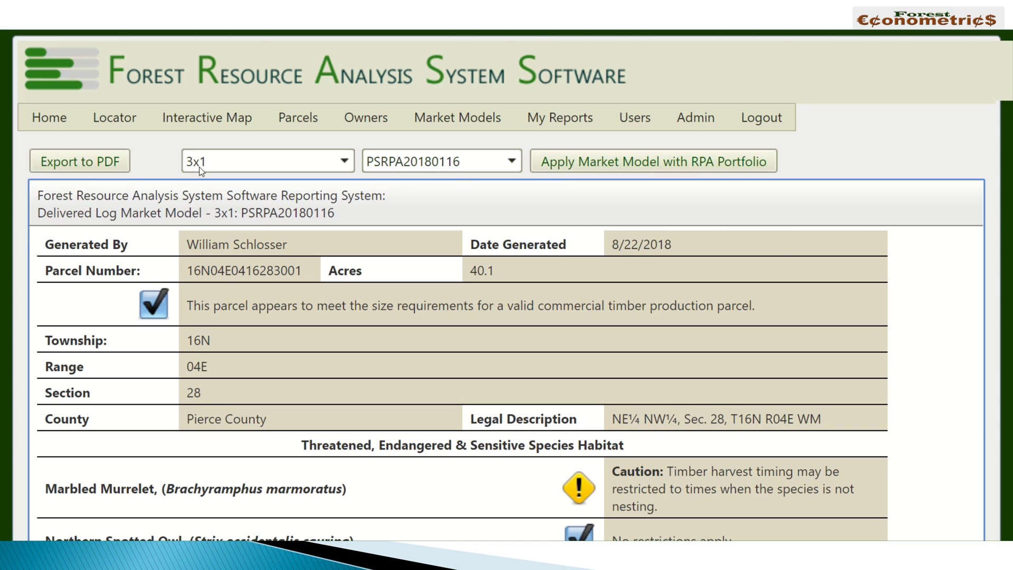
click(89, 164)
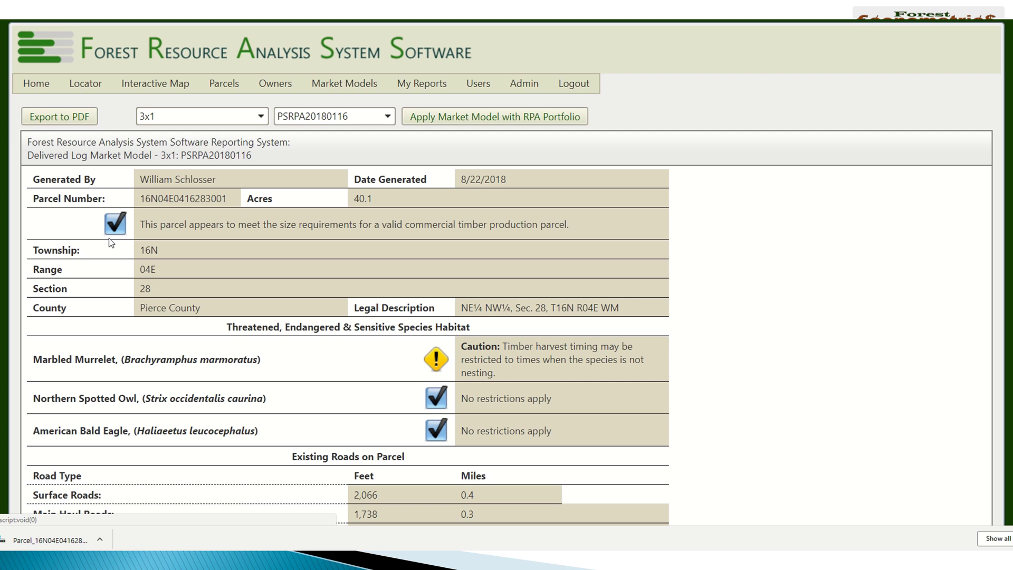
click(21, 543)
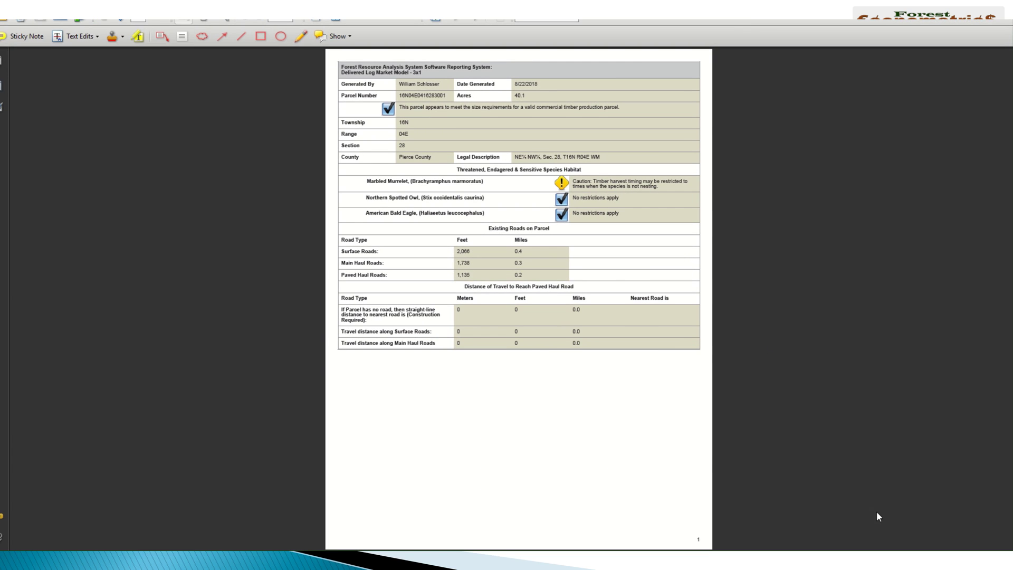
scroll(522, 323, down, 2)
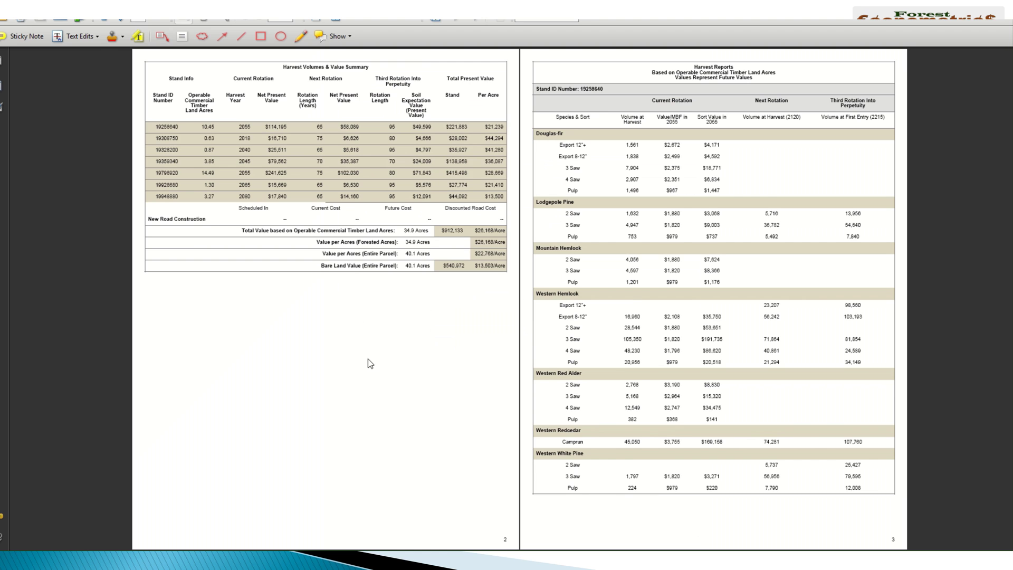
scroll(363, 364, down, 2)
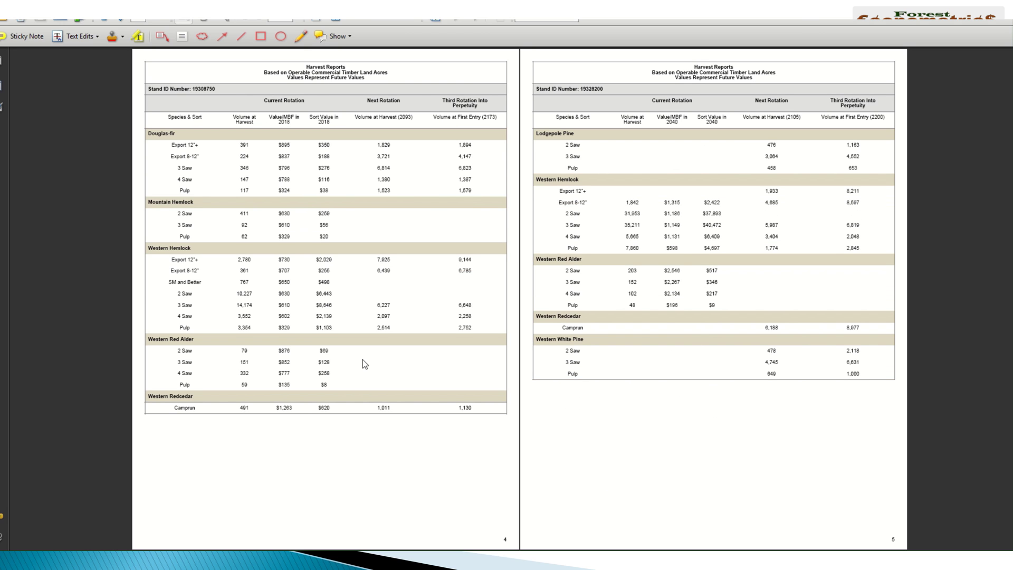
scroll(363, 364, down, 2)
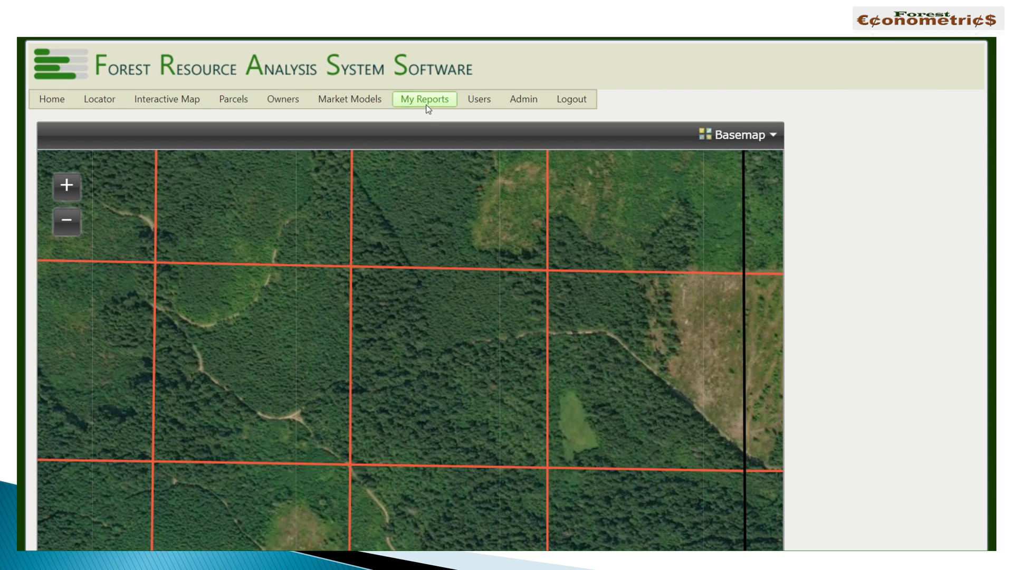
Step: Open the completed 3x3 full parcel report from My Reports and review its contents list, parcel status and market portfolio settings
click(426, 100)
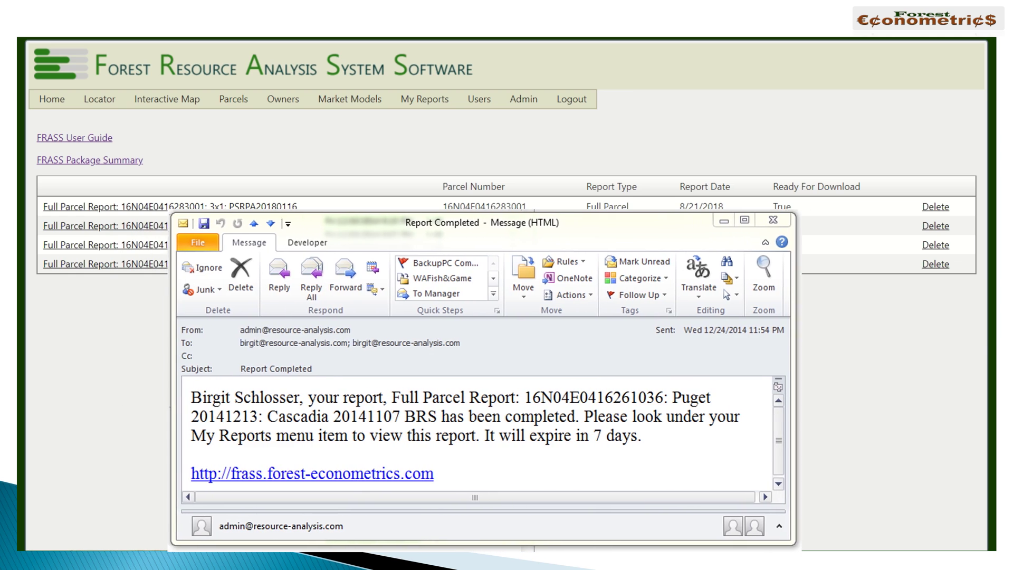
click(175, 267)
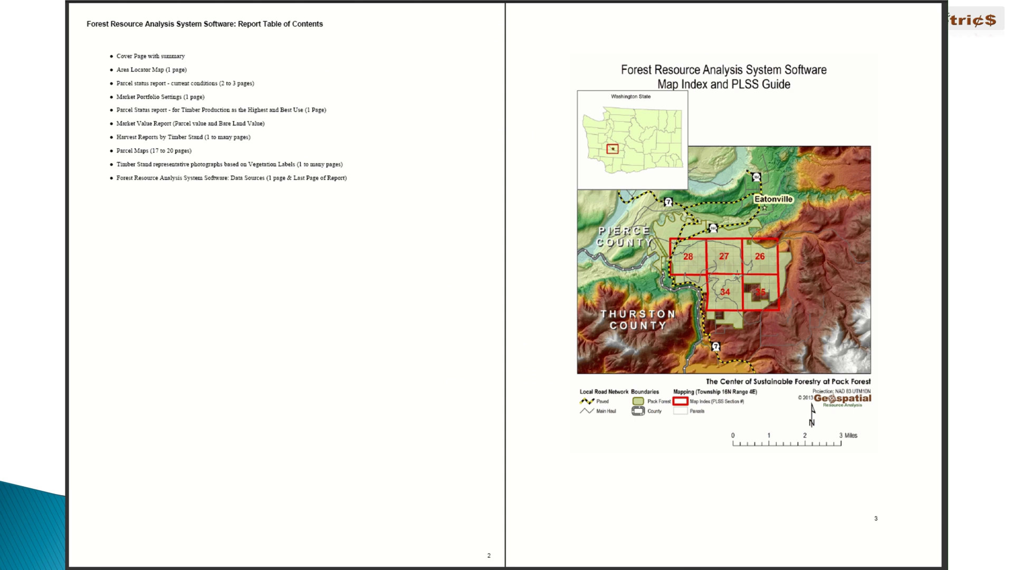
scroll(737, 274, down, 1)
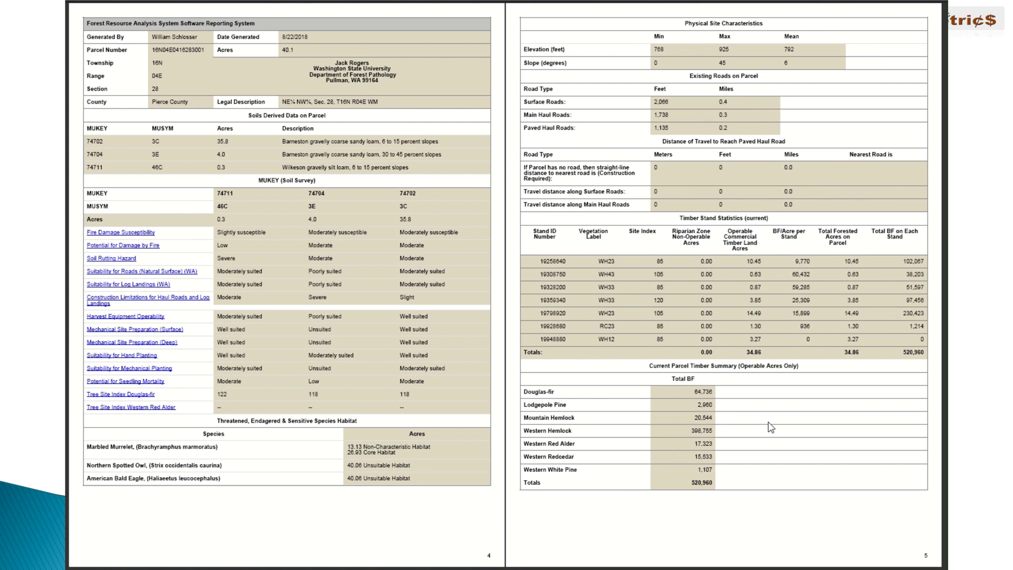
scroll(780, 508, down, 1)
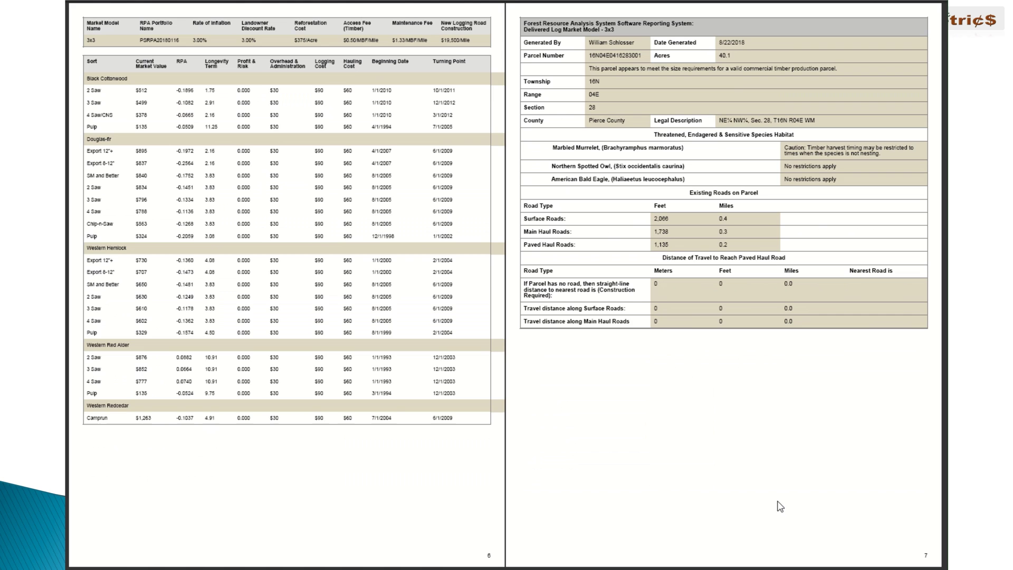